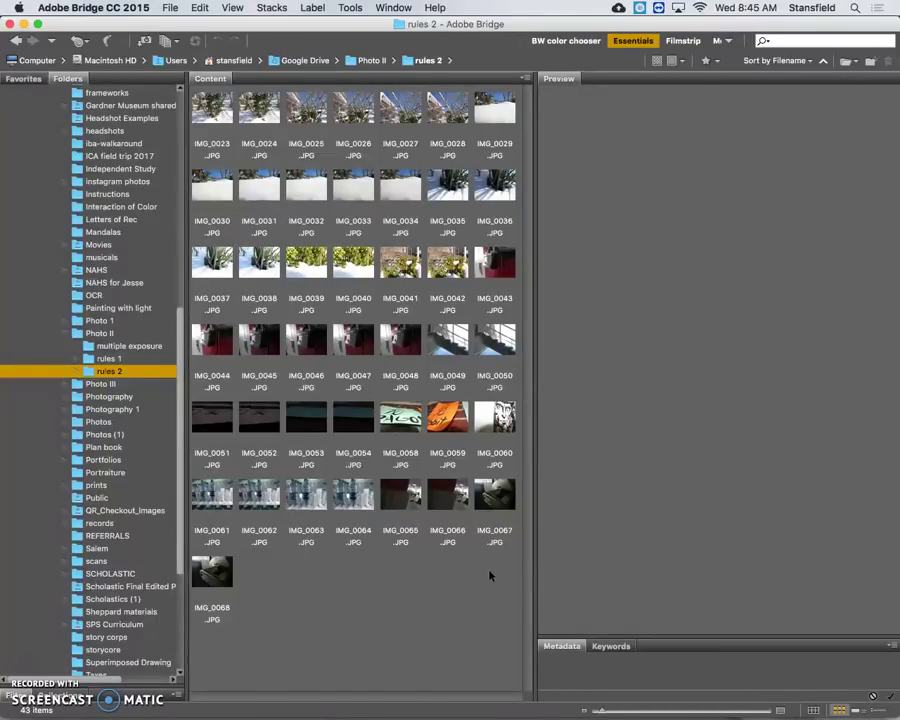
# Select all 43 photos in the rules 2 folder in Adobe Bridge
pyautogui.click(477, 579)
pyautogui.click(283, 368)
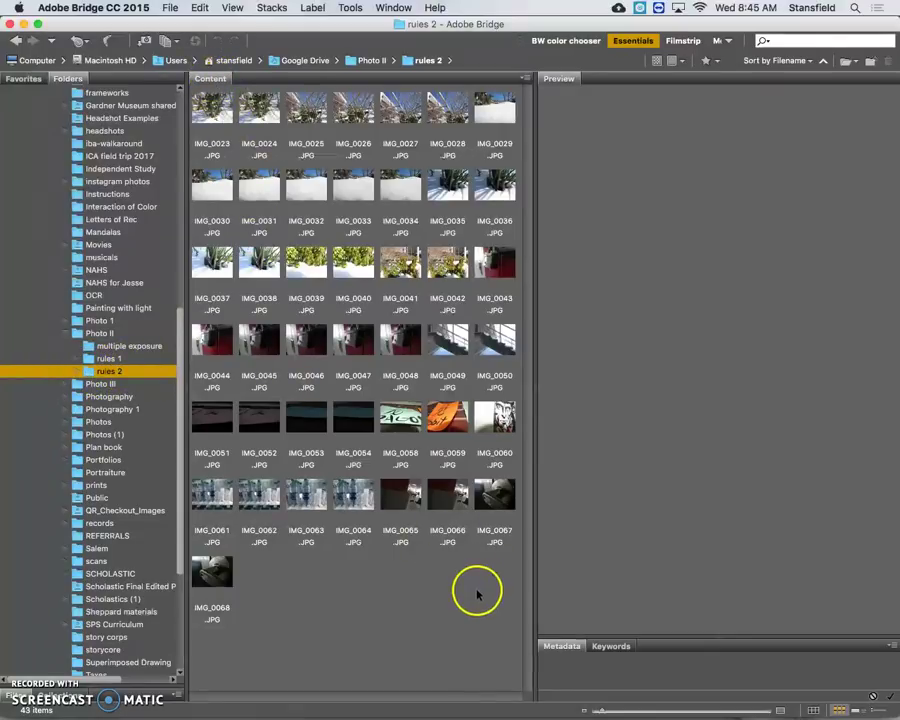
pyautogui.moveTo(512, 598); pyautogui.dragTo(205, 100)
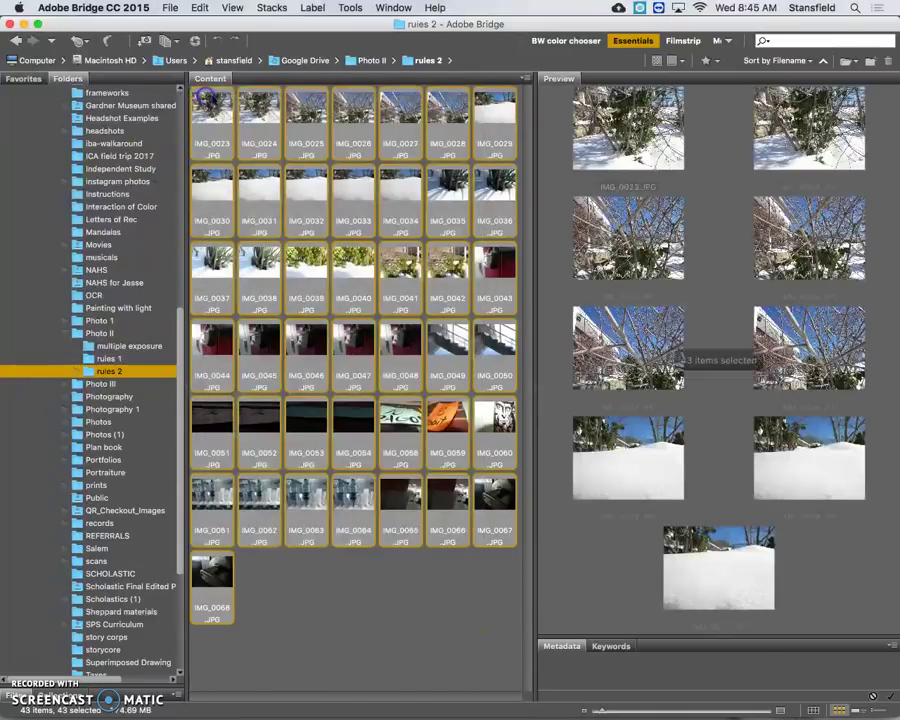
pyautogui.click(199, 8)
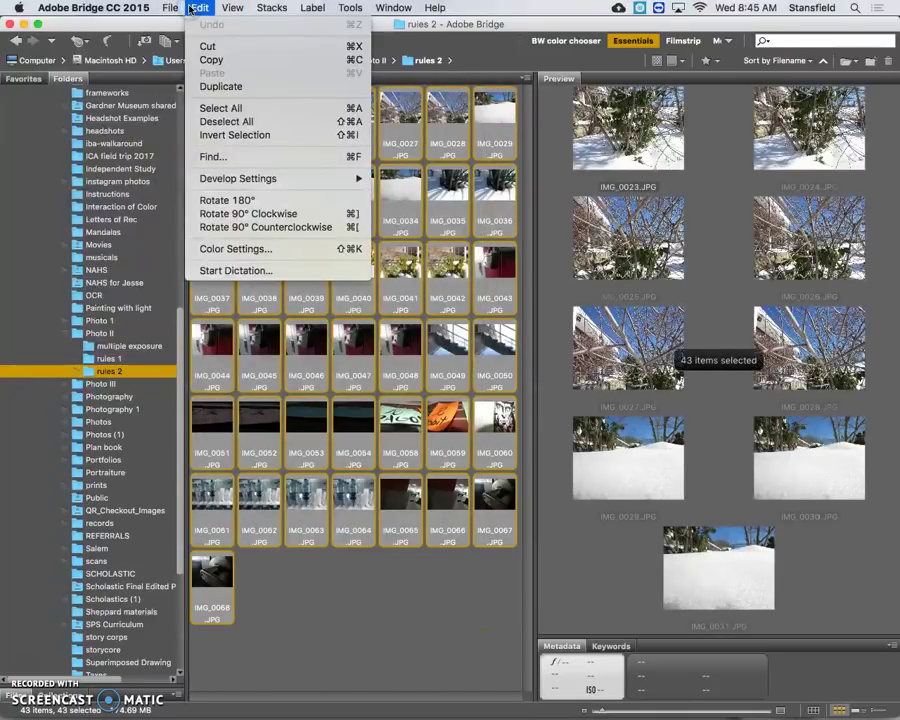
pyautogui.click(352, 112)
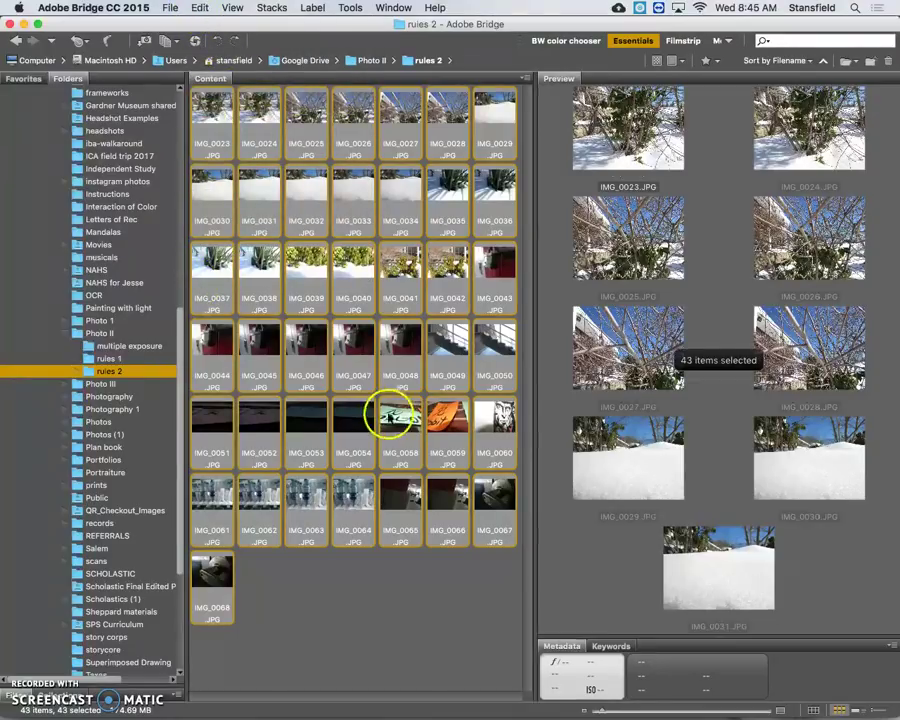
# Send the selected photos to Photoshop's Contact Sheet II via Tools > Photoshop
pyautogui.click(350, 7)
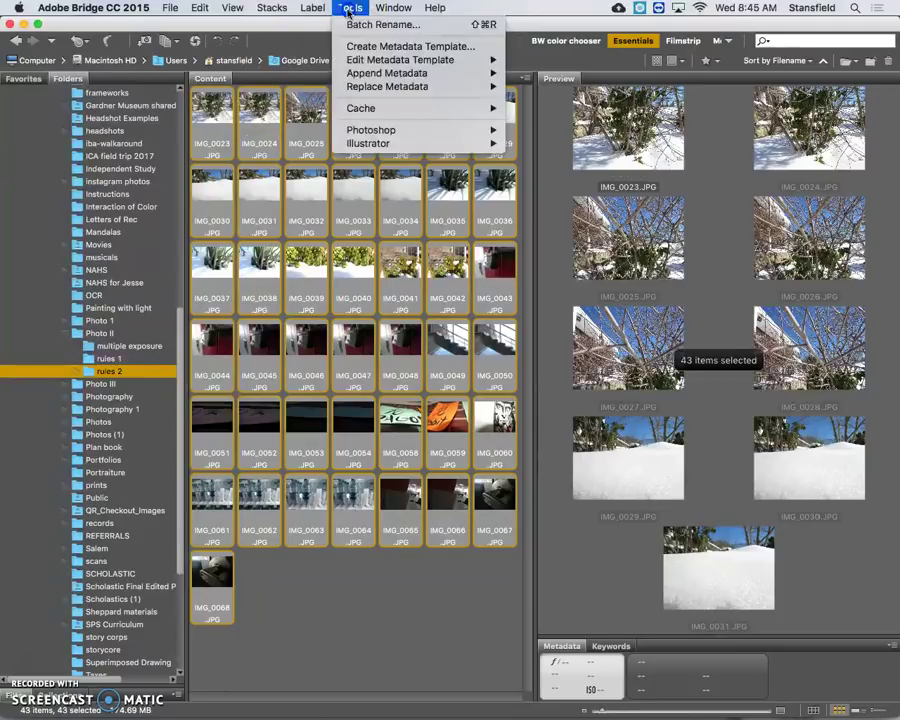
pyautogui.moveTo(407, 137)
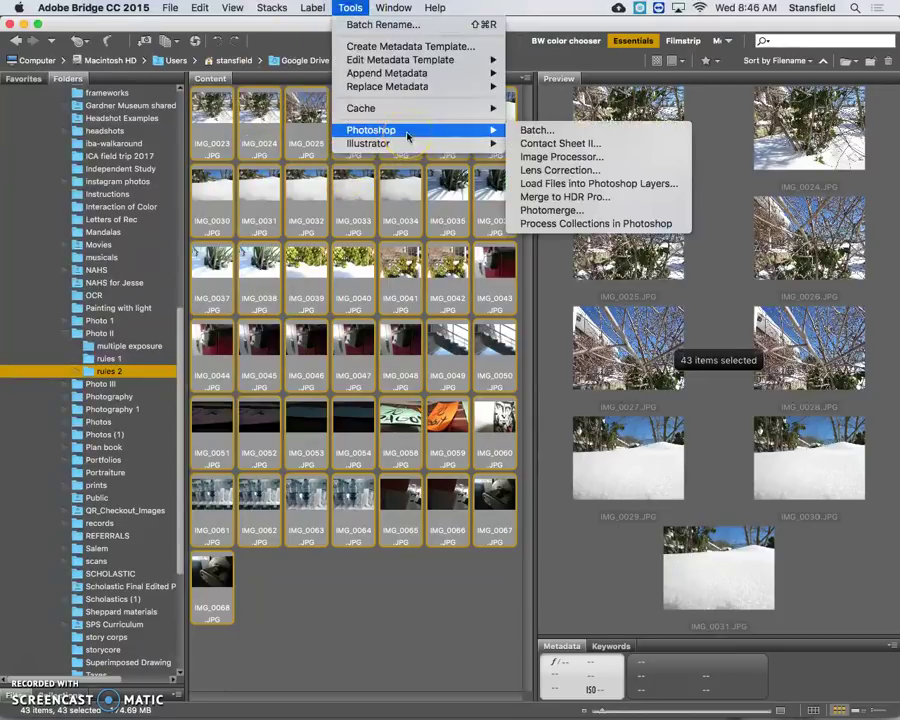
pyautogui.click(565, 158)
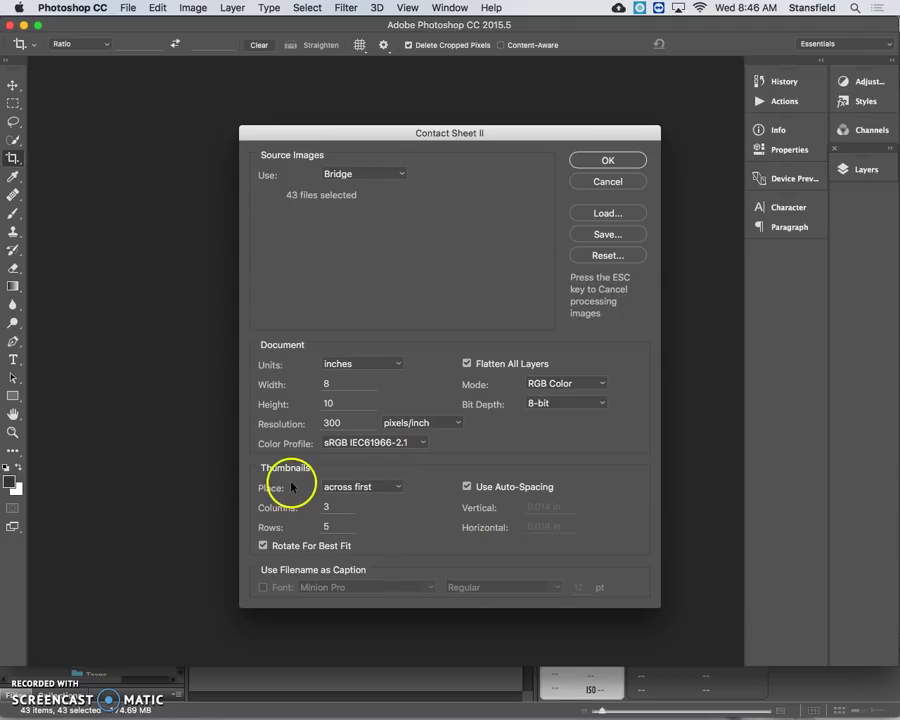
# Place thumbnails across first in 3 columns by 5 rows, with filename captions off, and confirm
pyautogui.click(397, 488)
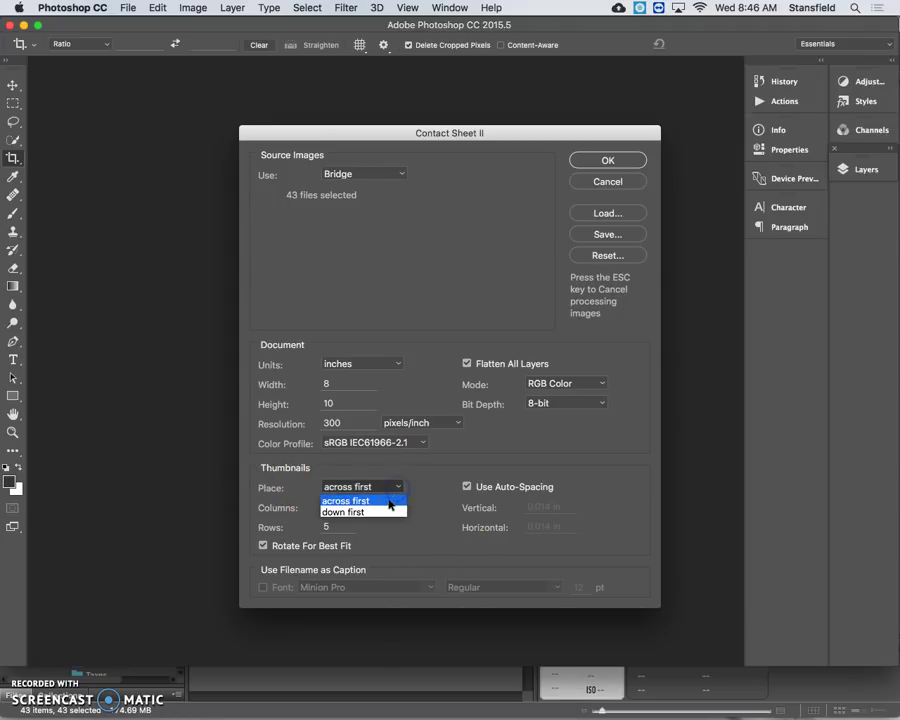
pyautogui.click(389, 501)
pyautogui.click(466, 487)
pyautogui.click(466, 487)
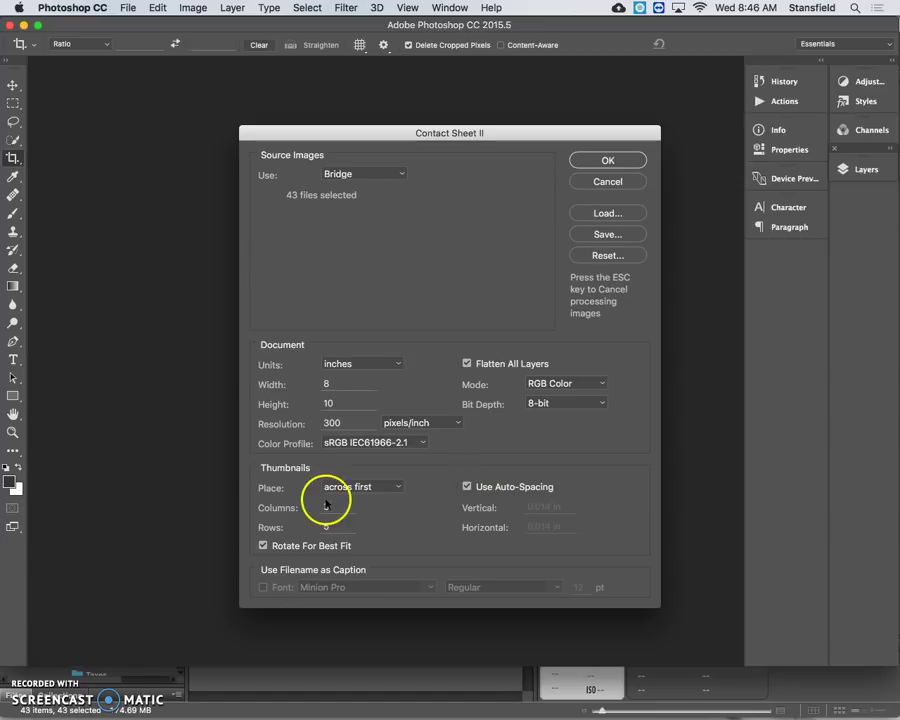
pyautogui.click(343, 509)
pyautogui.write('3')
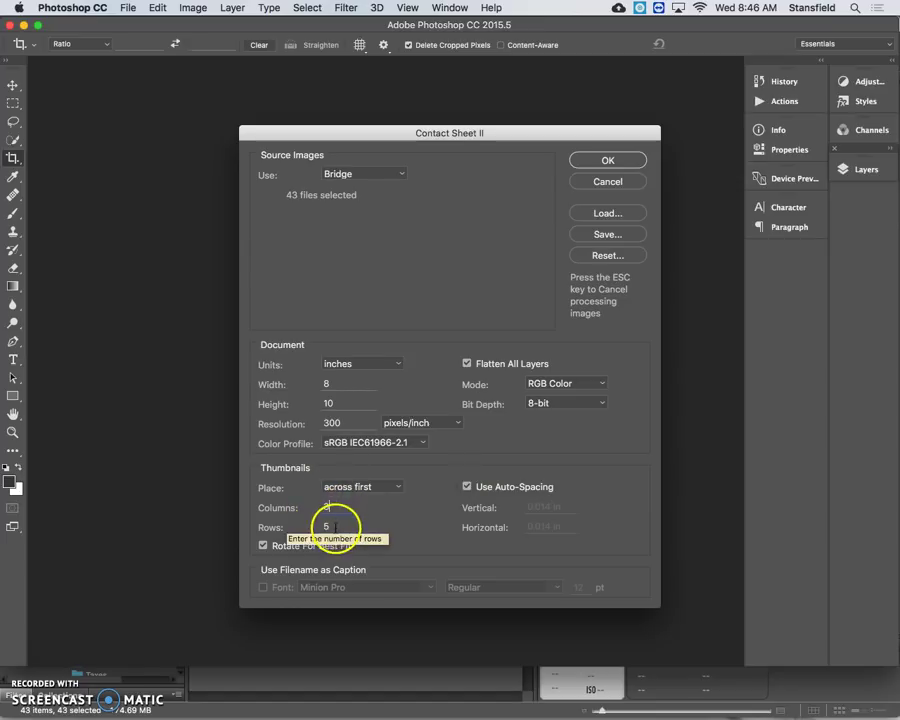
pyautogui.click(333, 524)
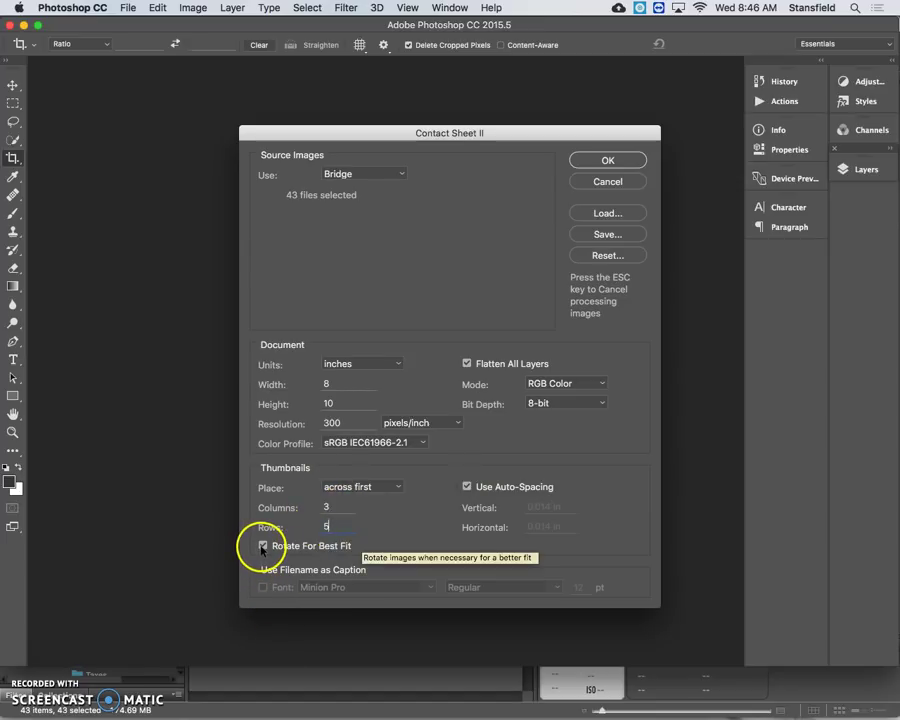
pyautogui.click(262, 588)
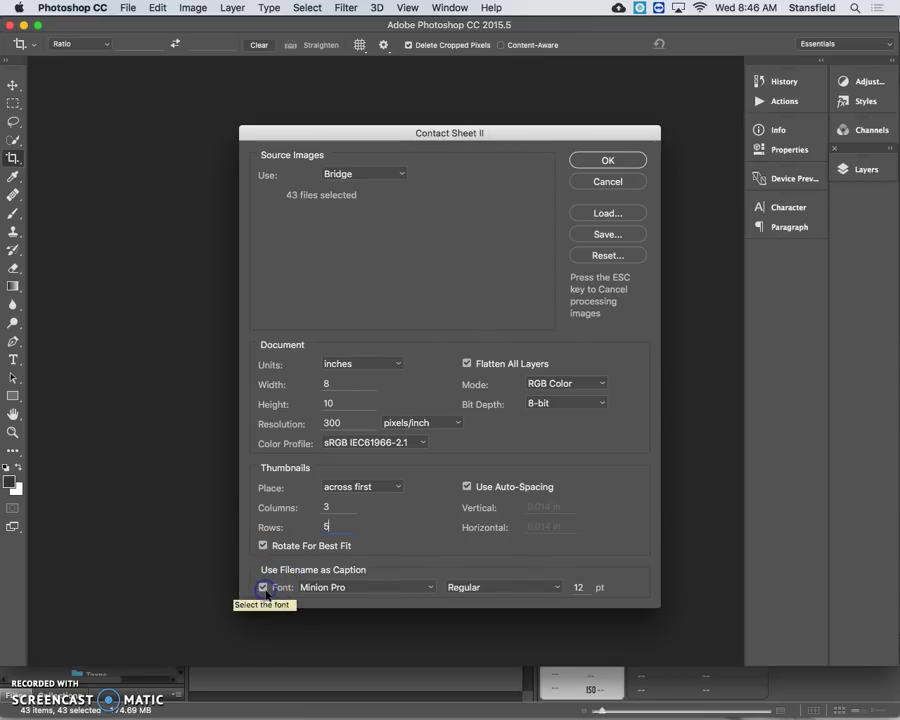
pyautogui.click(262, 588)
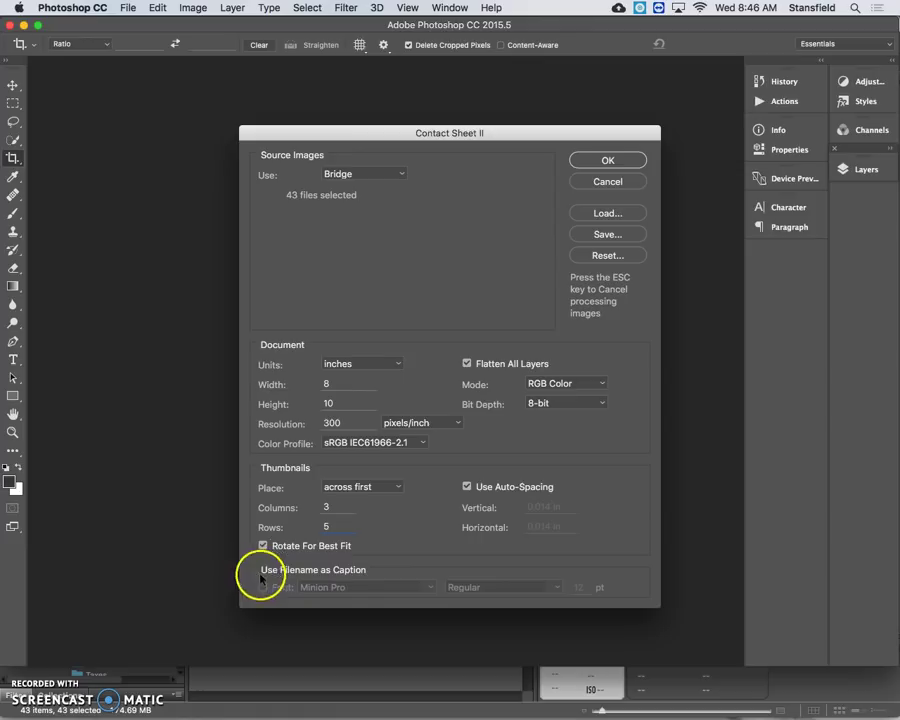
pyautogui.click(624, 163)
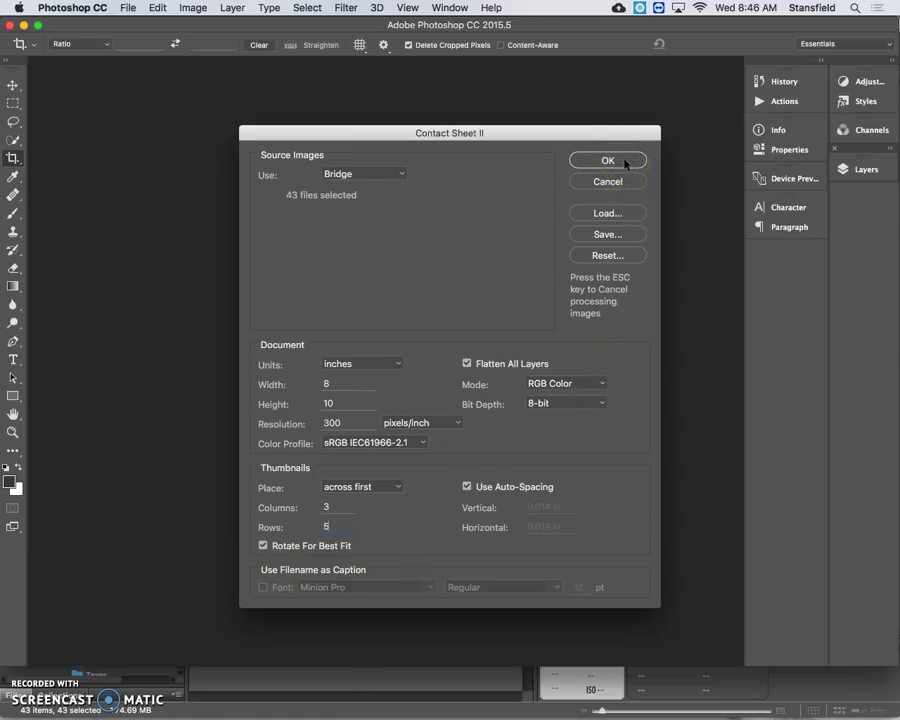
# Confirm the settings so Photoshop generates ContactSheet-001 through ContactSheet-003
pyautogui.click(625, 163)
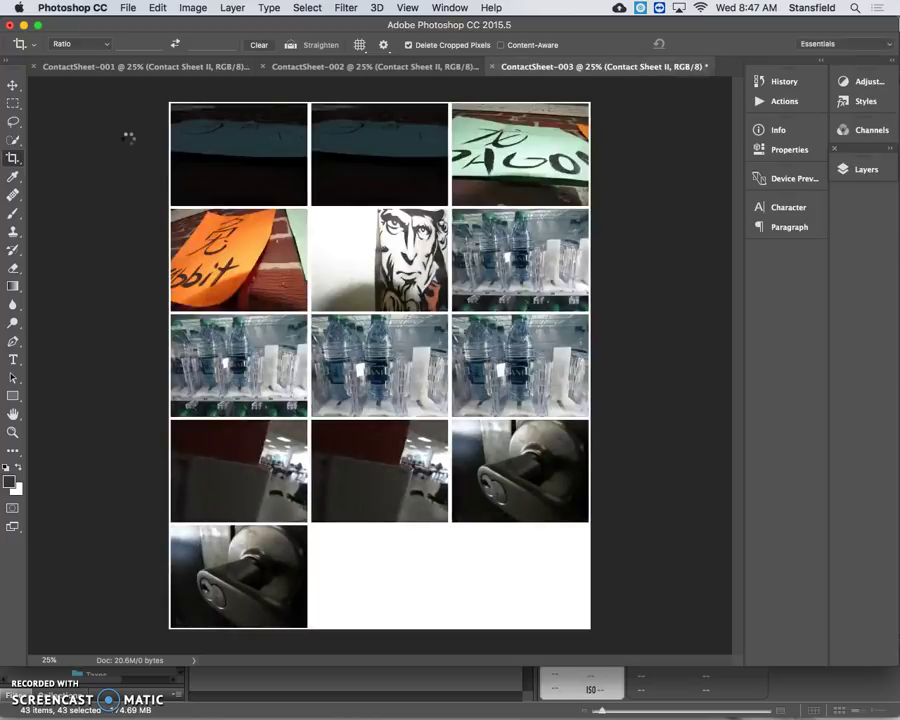
# Flip through the three contact sheet tabs to review each sheet
pyautogui.click(184, 65)
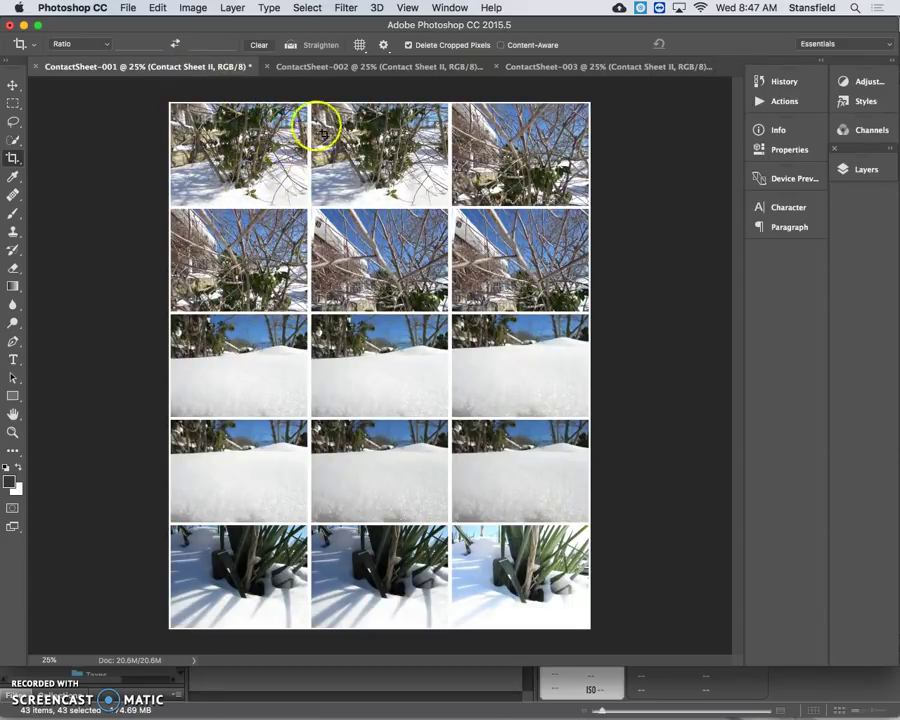
pyautogui.click(328, 68)
pyautogui.click(580, 66)
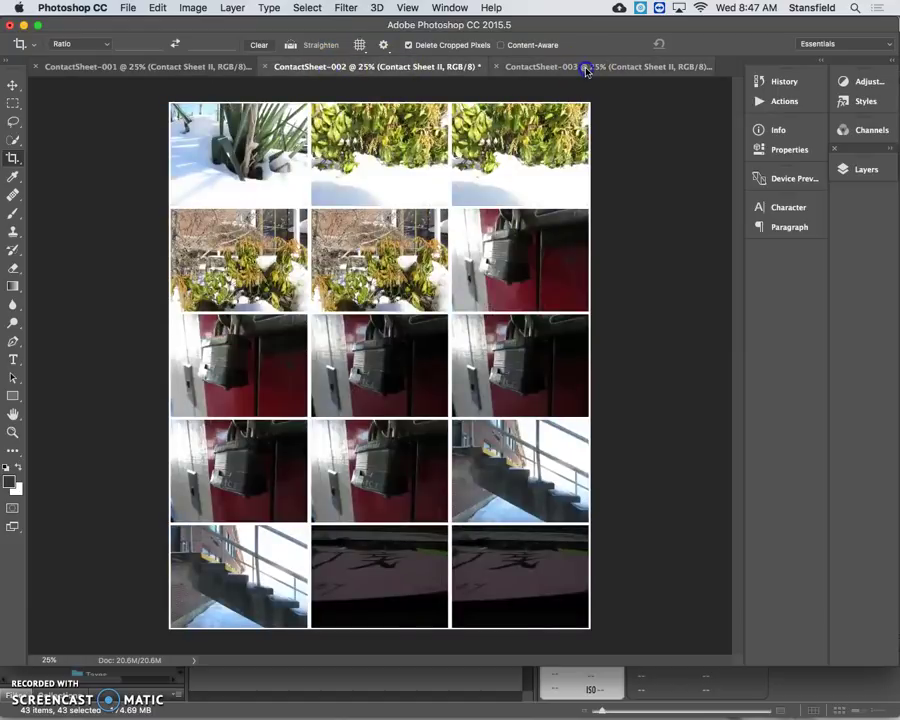
pyautogui.click(175, 67)
pyautogui.click(370, 66)
pyautogui.click(578, 68)
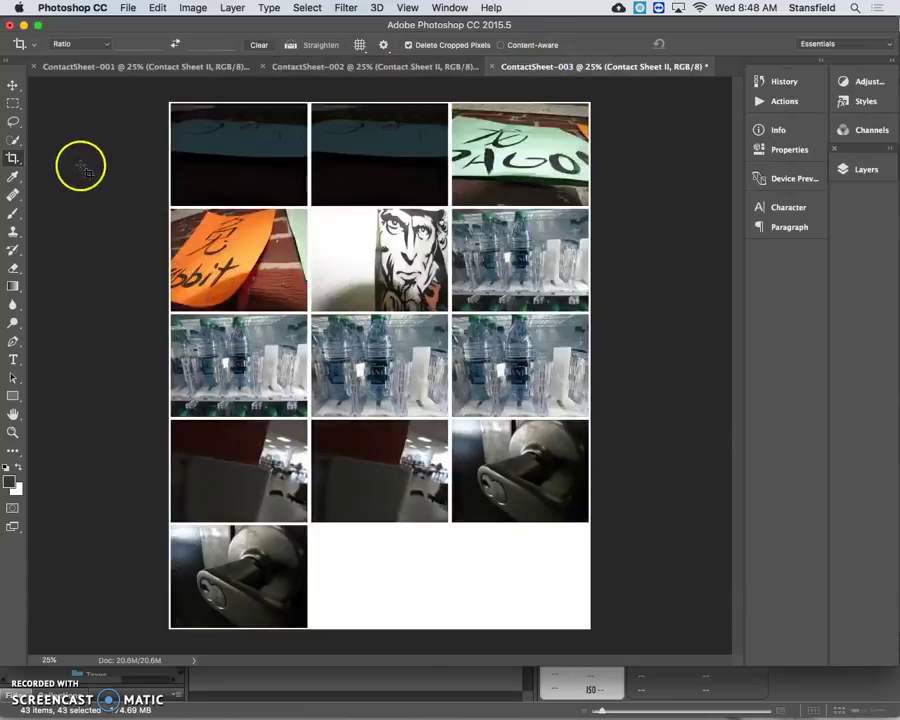
pyautogui.click(150, 68)
pyautogui.click(395, 68)
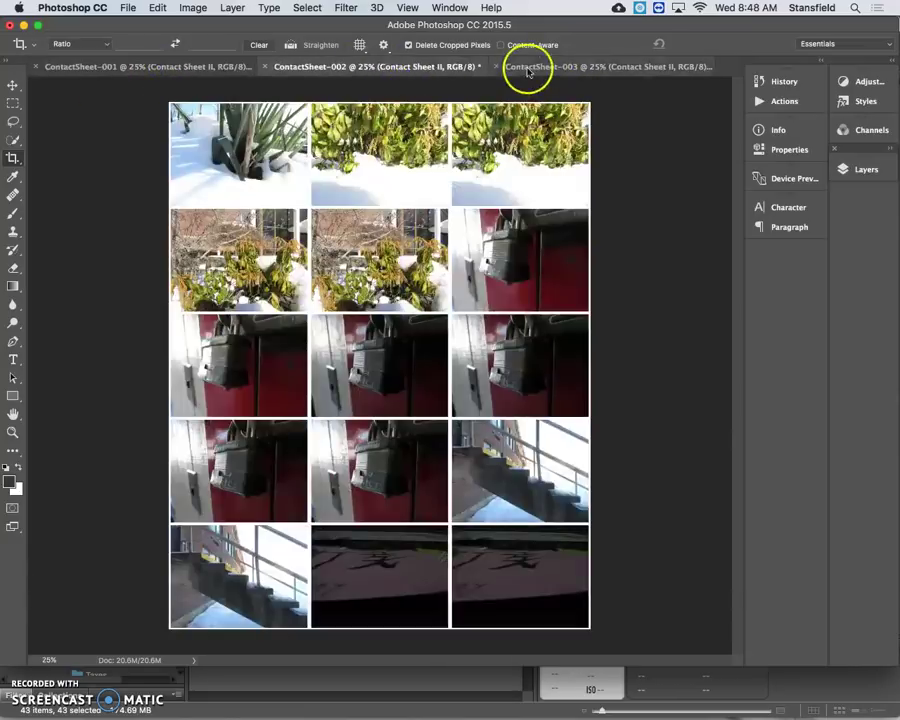
pyautogui.click(580, 68)
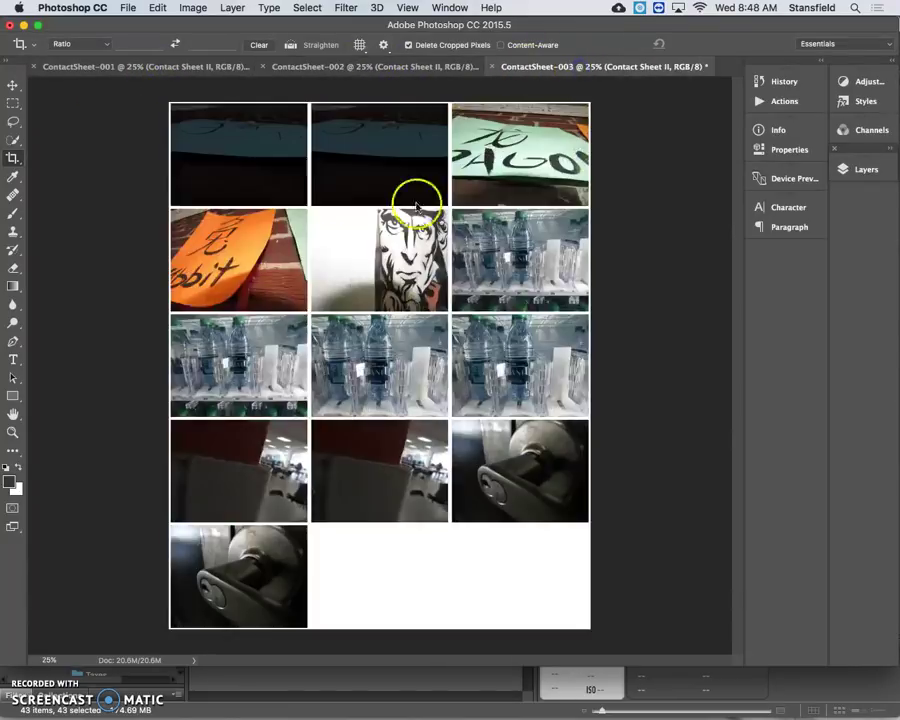
# Browse the File > Export menu, then end on the ContactSheet-001 tab
pyautogui.click(125, 7)
pyautogui.moveTo(161, 210)
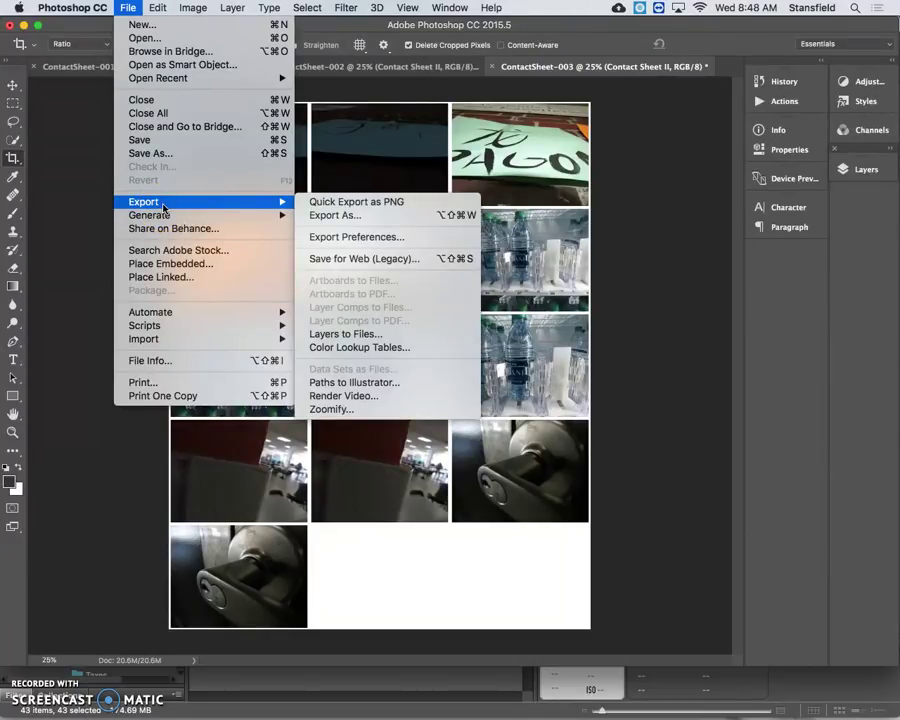
pyautogui.moveTo(193, 313)
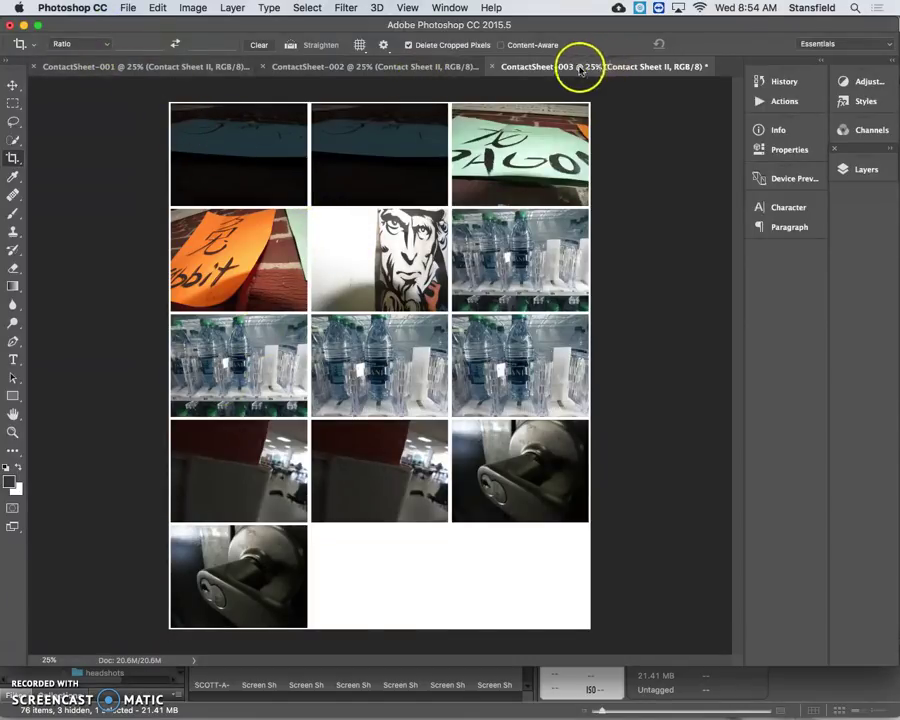
pyautogui.click(348, 67)
pyautogui.click(180, 68)
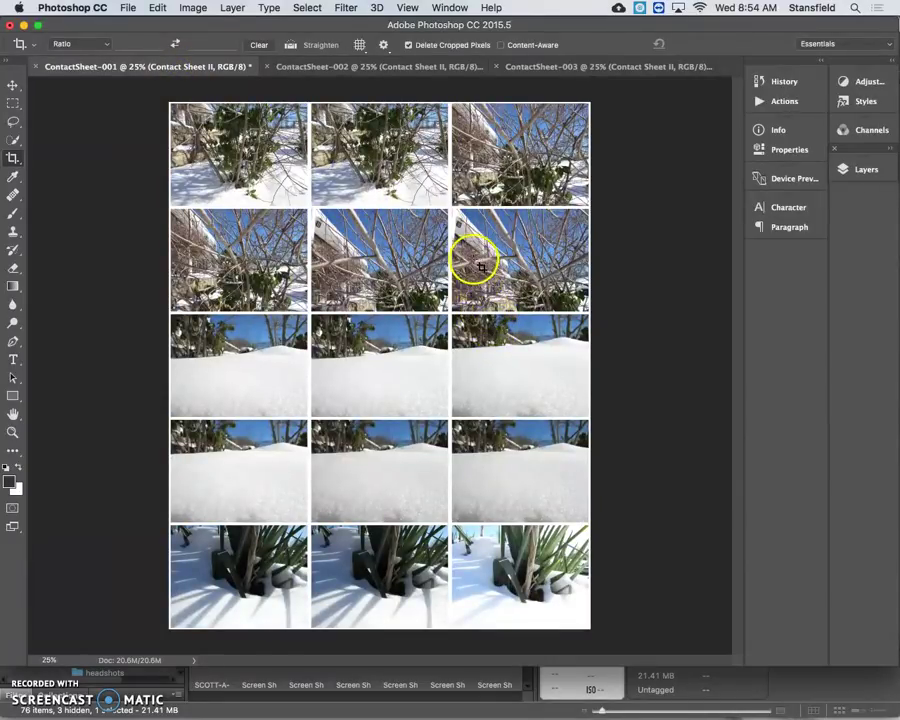
# Start a PDF Presentation using the three open contact sheets as source files
pyautogui.click(128, 8)
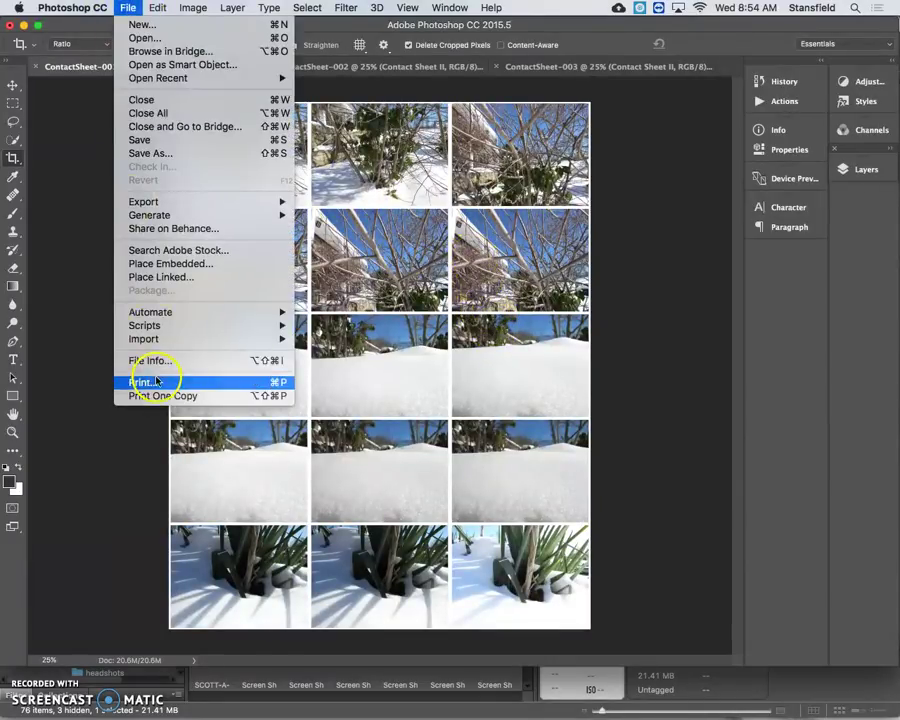
pyautogui.moveTo(233, 315)
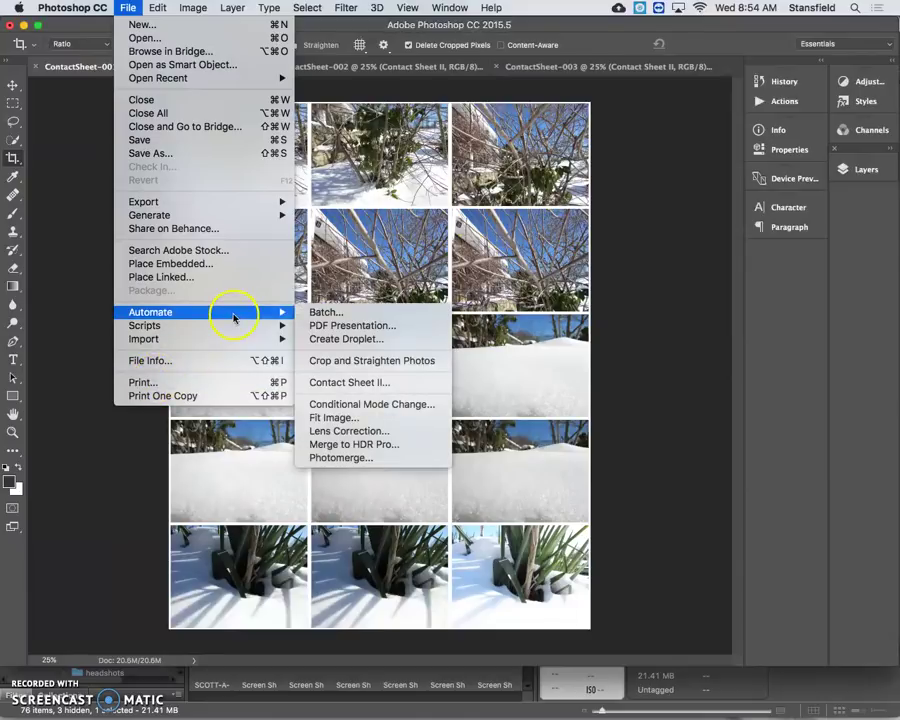
pyautogui.click(396, 327)
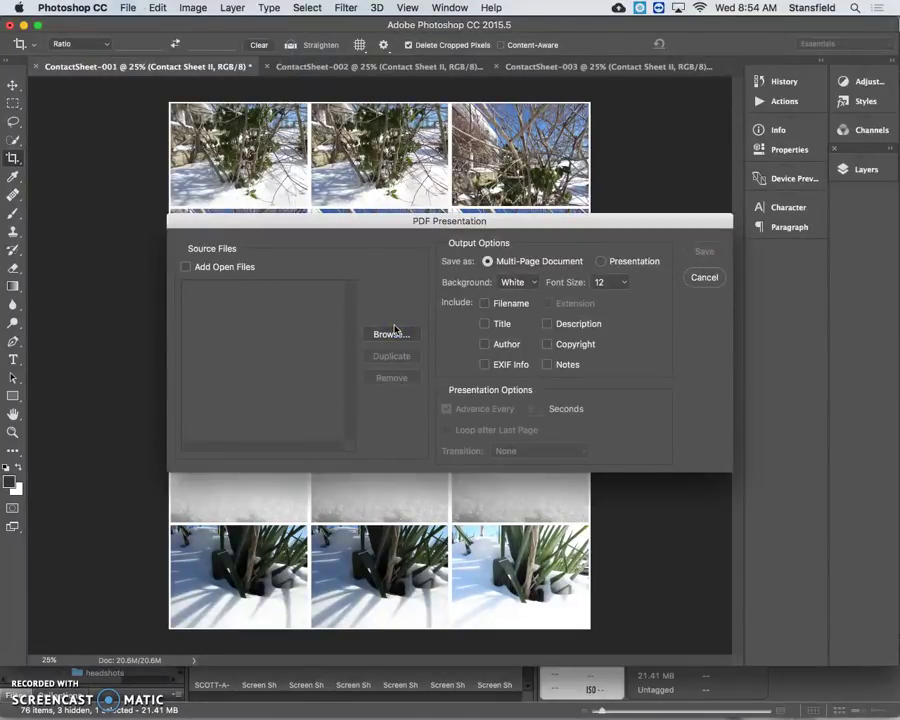
pyautogui.click(185, 267)
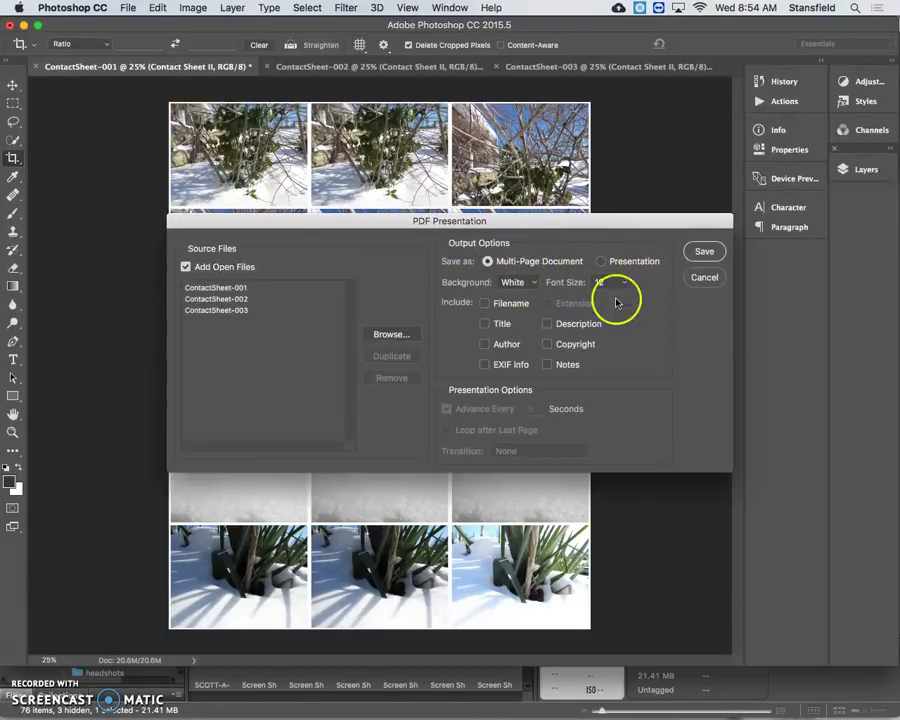
# Set the Filename and Title output options and proceed to save the multi-page PDF
pyautogui.click(485, 304)
pyautogui.click(484, 324)
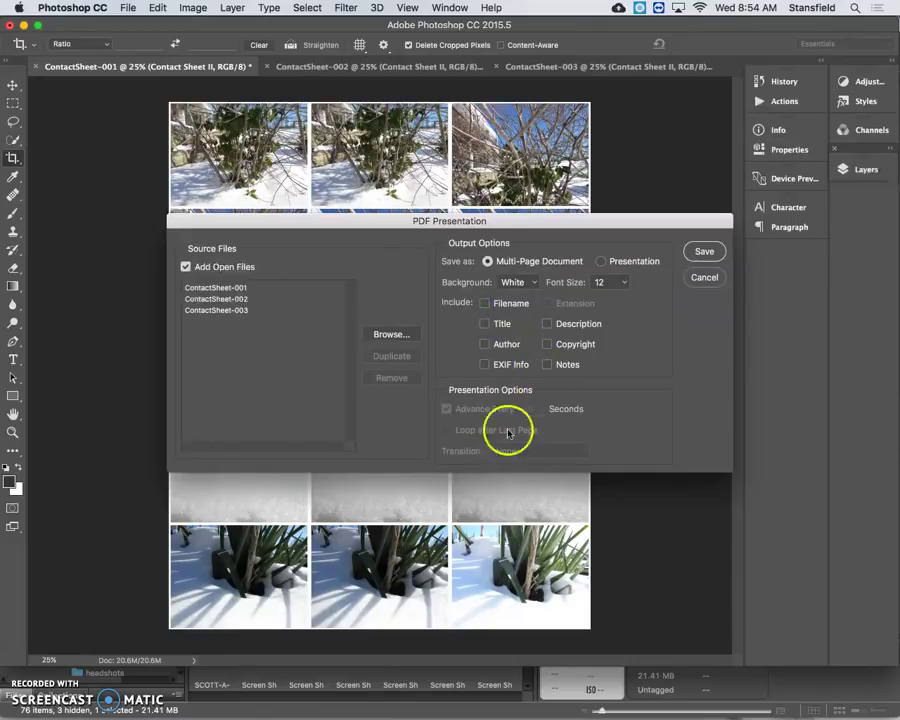
pyautogui.click(703, 252)
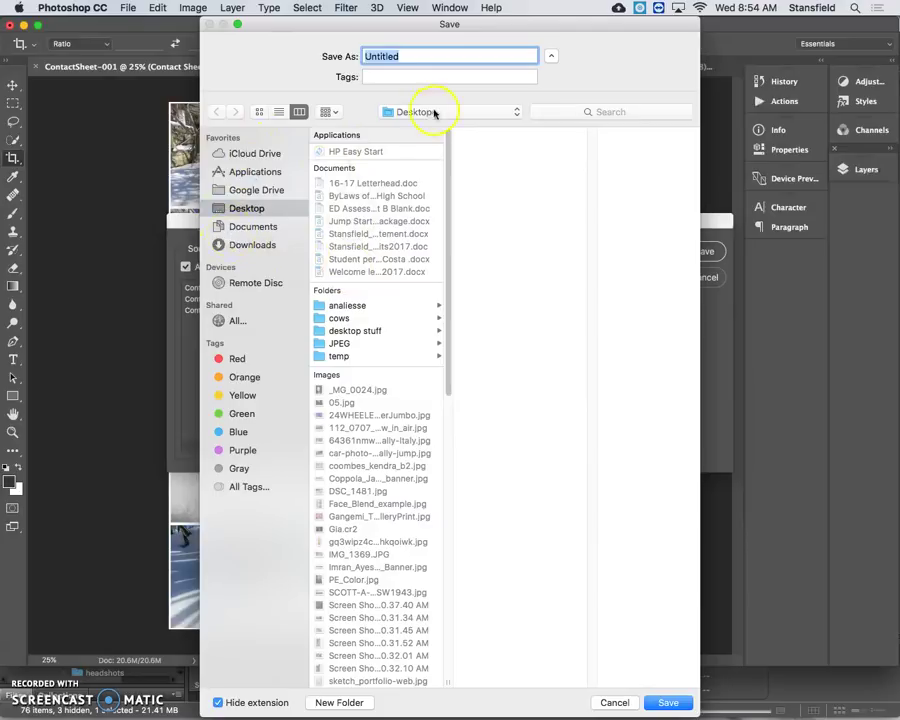
# Point the save location to Google Drive and scroll through its folders
pyautogui.click(435, 113)
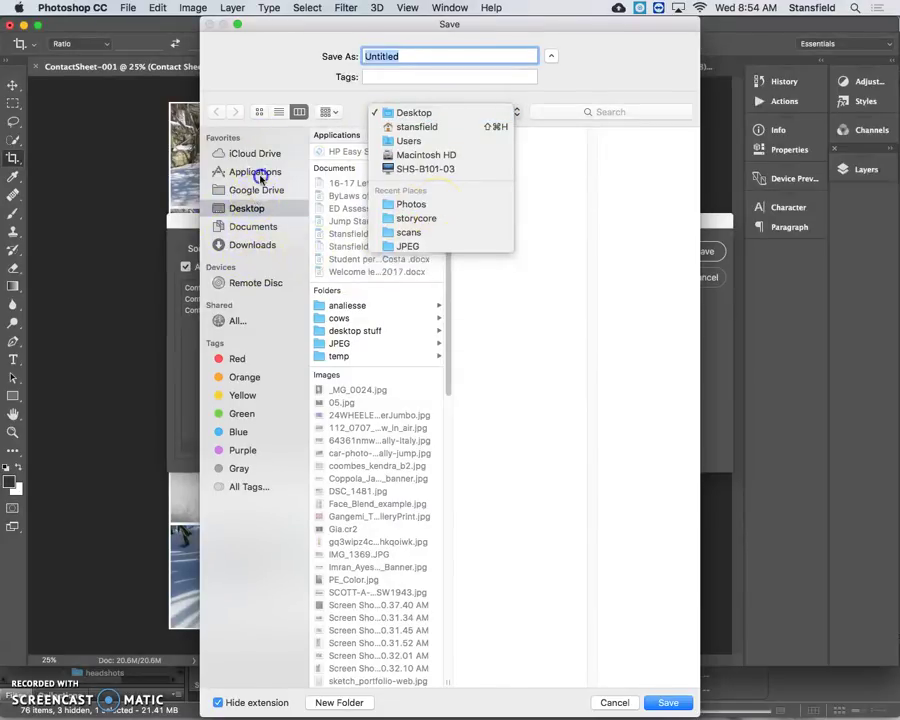
pyautogui.click(260, 191)
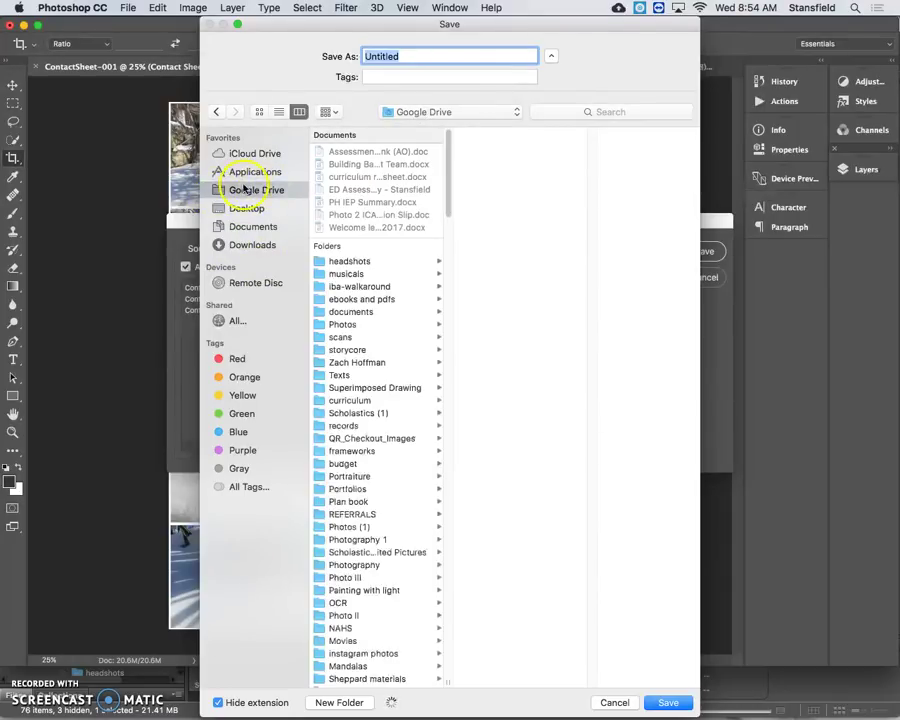
pyautogui.scroll(-3, 398, 340)
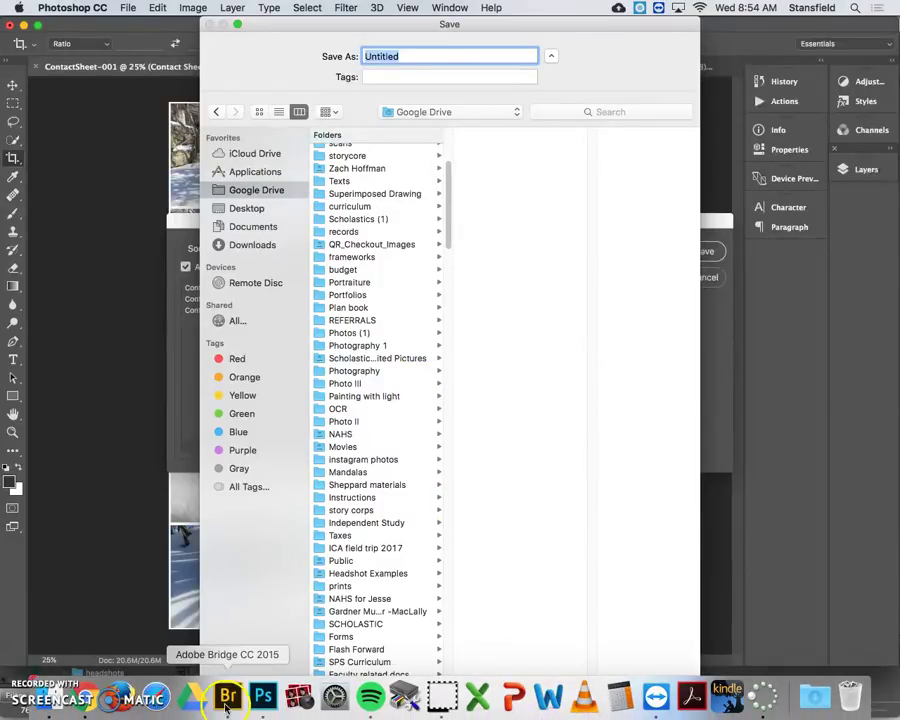
# In Bridge, open Photo II's rules 1 and then rules 2 folders to check the photos
pyautogui.click(228, 708)
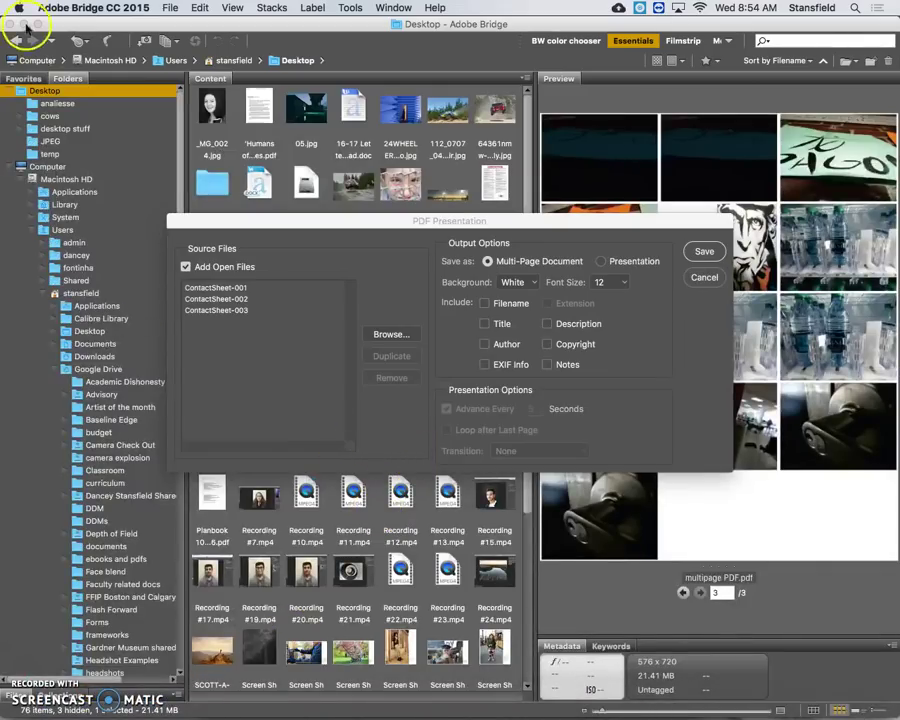
pyautogui.scroll(-10, 95, 558)
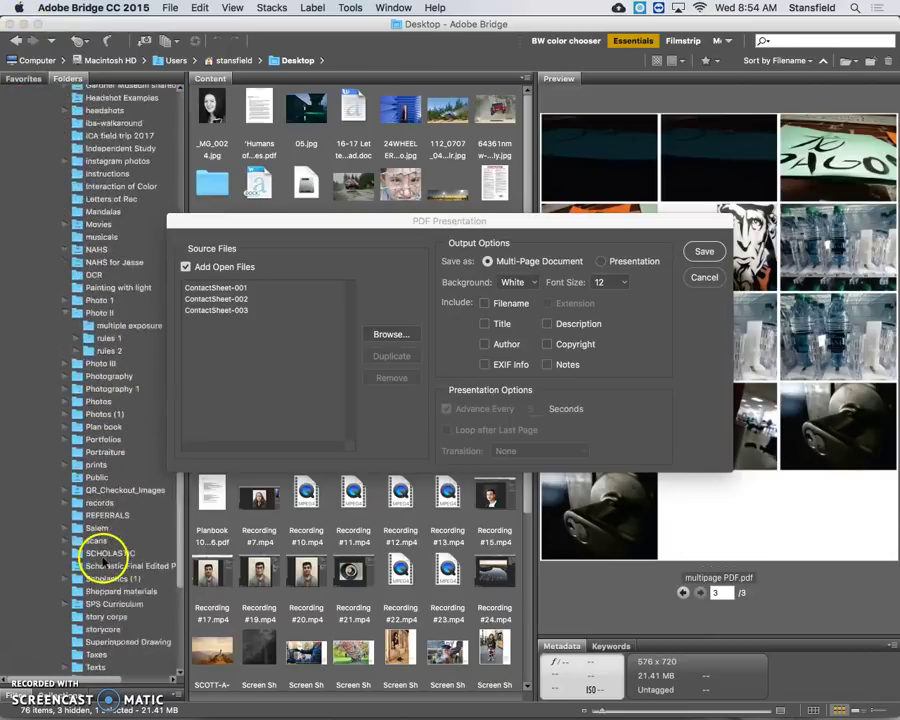
pyautogui.scroll(-5, 103, 550)
pyautogui.scroll(15, 90, 540)
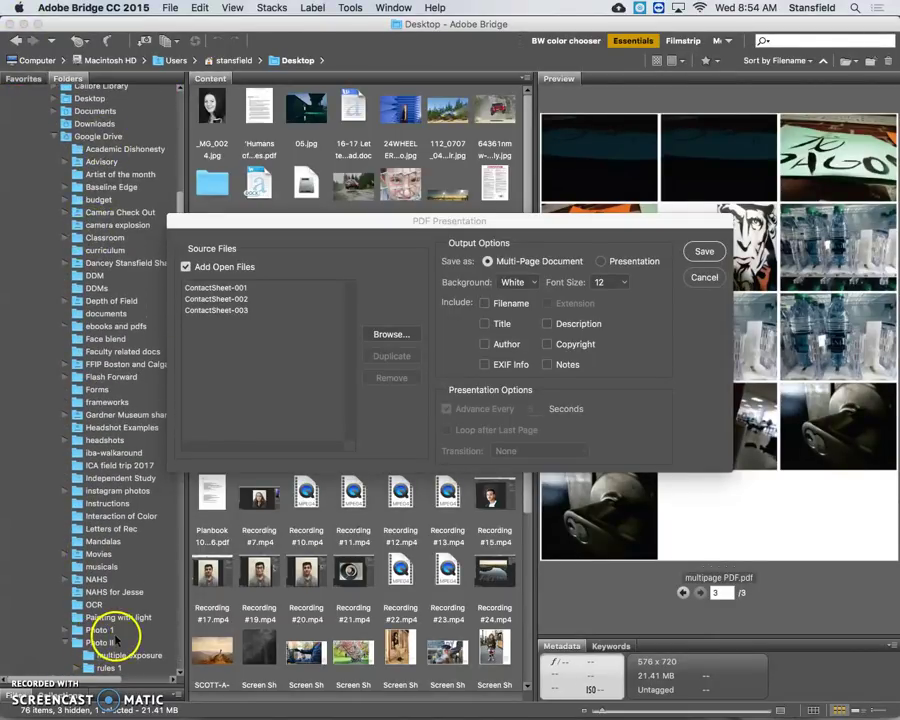
pyautogui.scroll(-3, 110, 630)
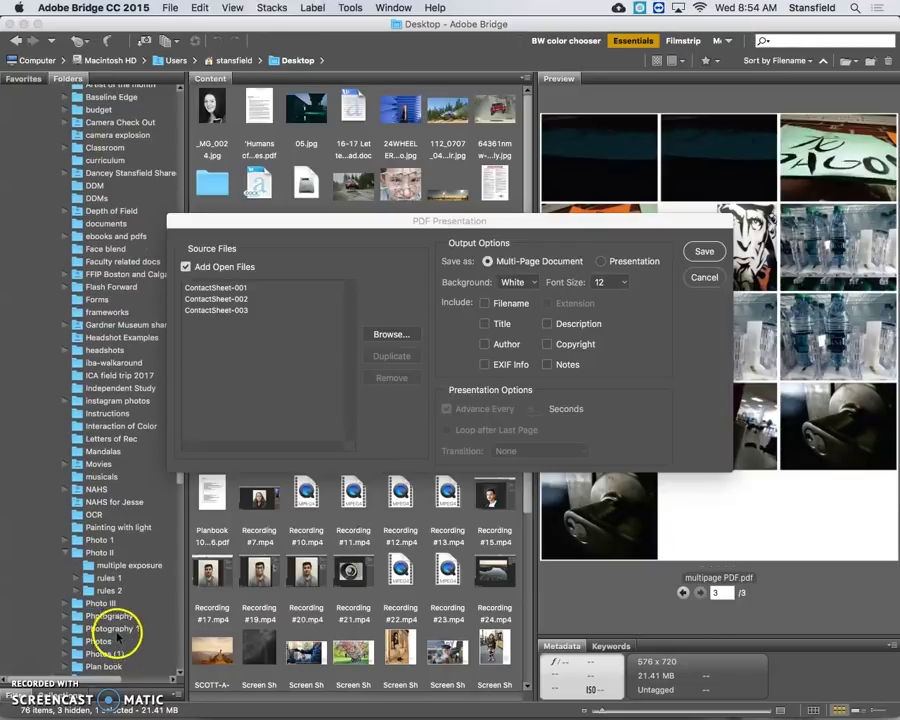
pyautogui.click(110, 578)
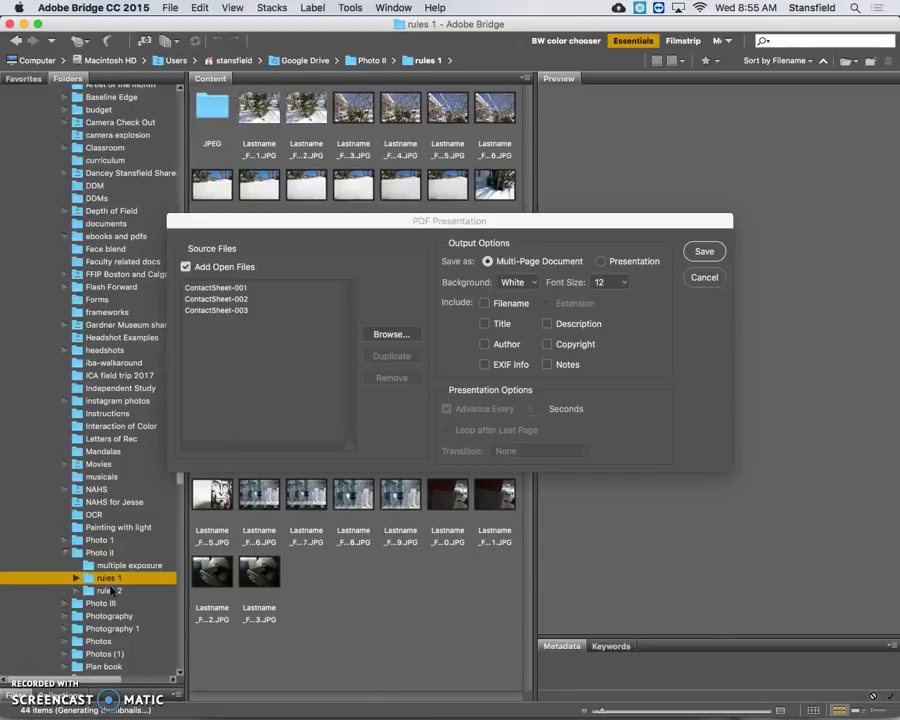
pyautogui.click(110, 592)
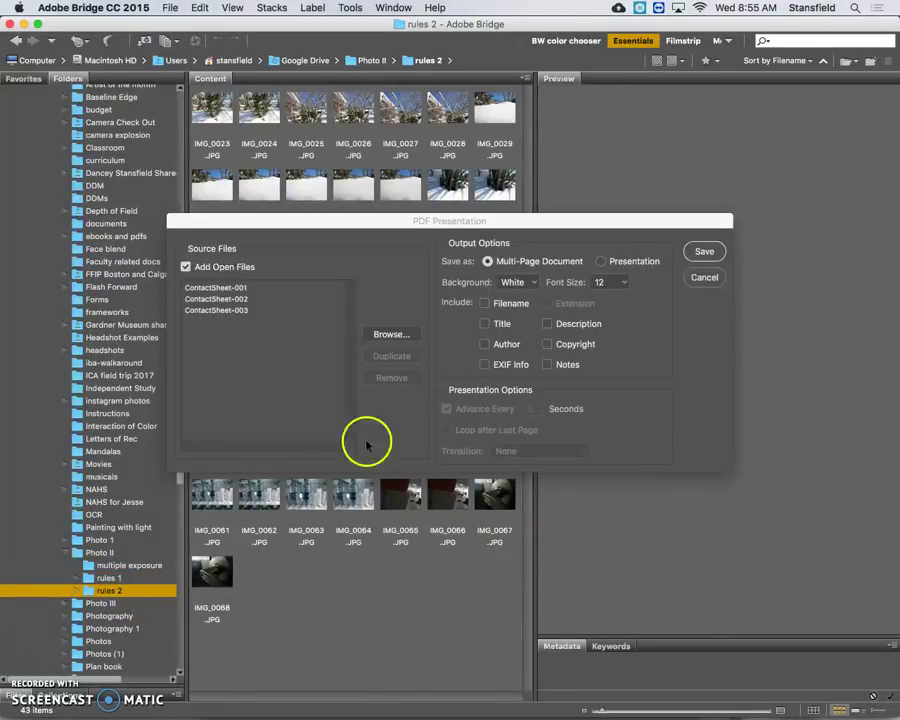
# In Photoshop's save window, target Photo II > rules 2 and name the file last_first_p3_rules2-contactsheet
pyautogui.moveTo(494, 706)
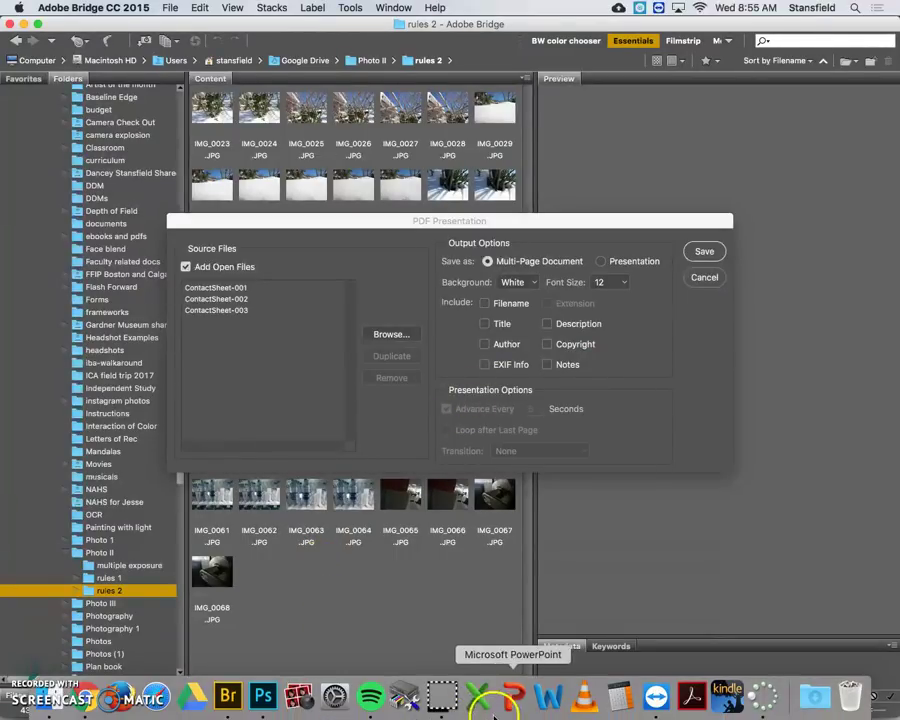
pyautogui.click(265, 698)
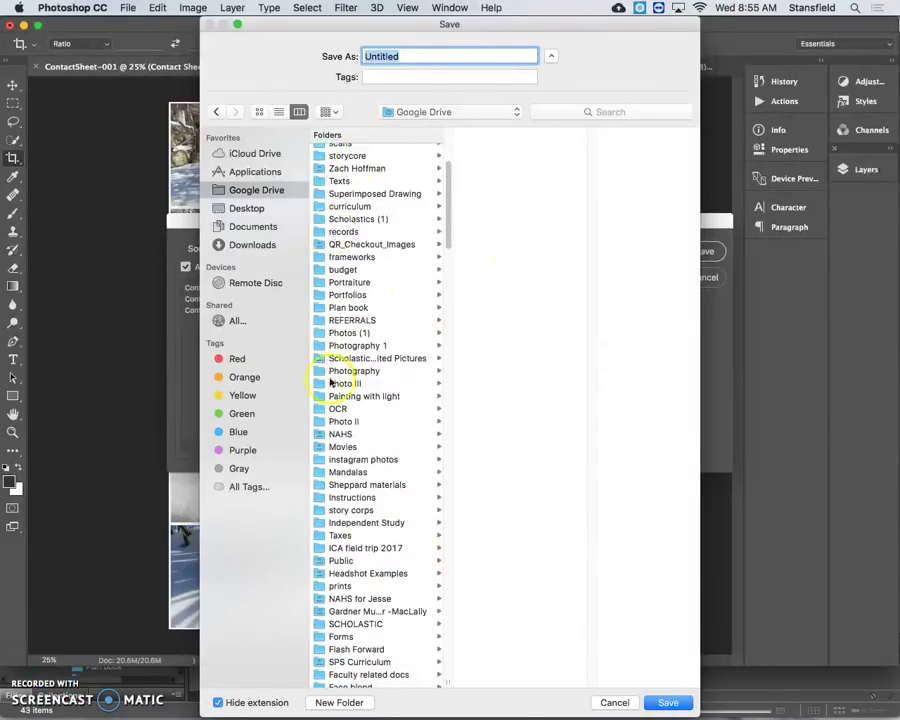
pyautogui.scroll(-8, 420, 530)
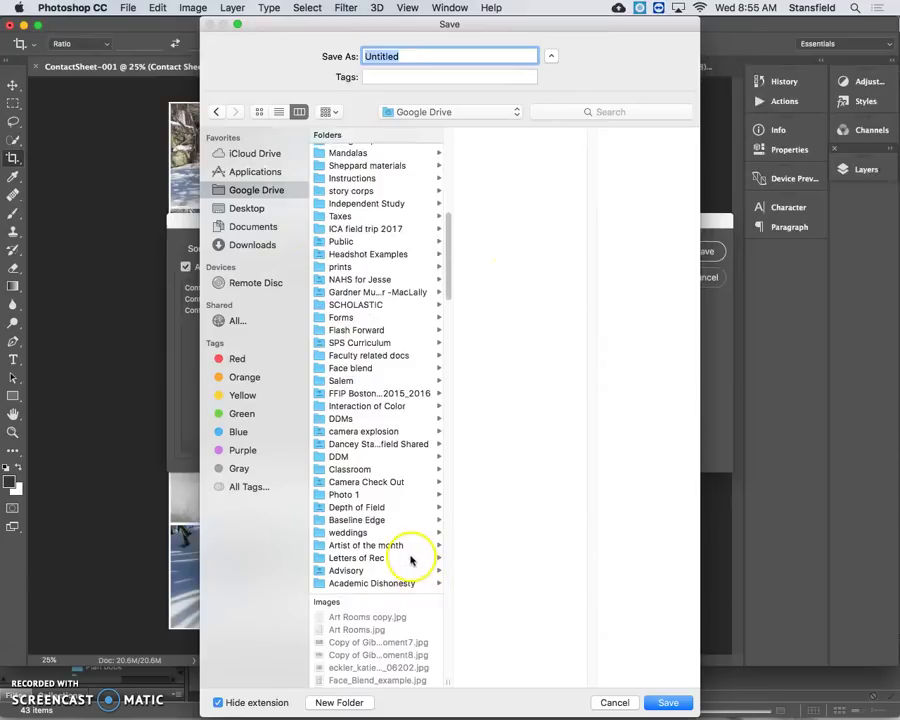
pyautogui.scroll(6, 390, 505)
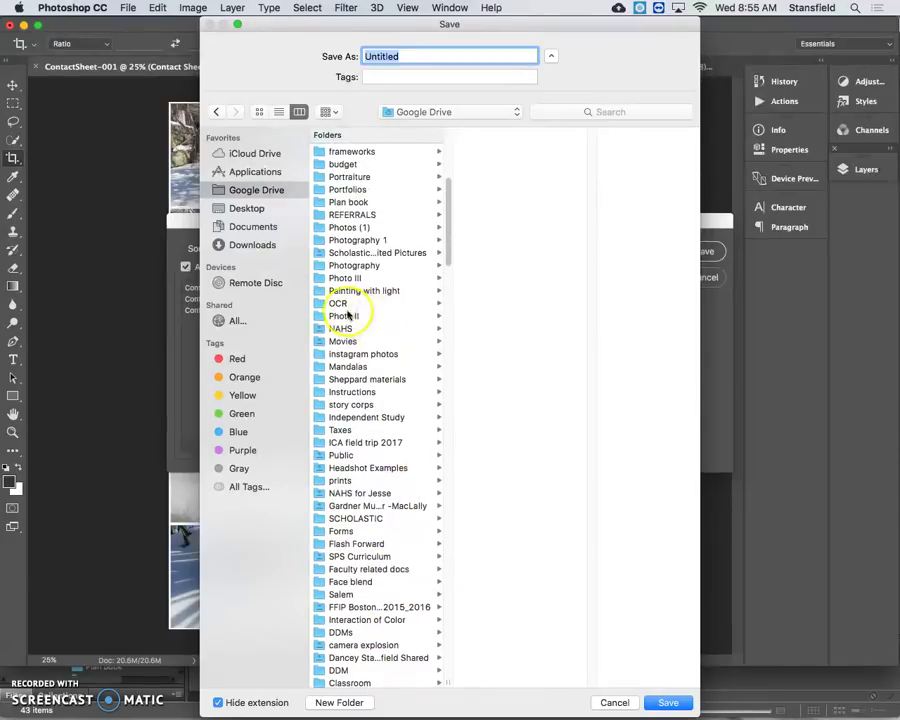
pyautogui.click(346, 316)
pyautogui.click(480, 177)
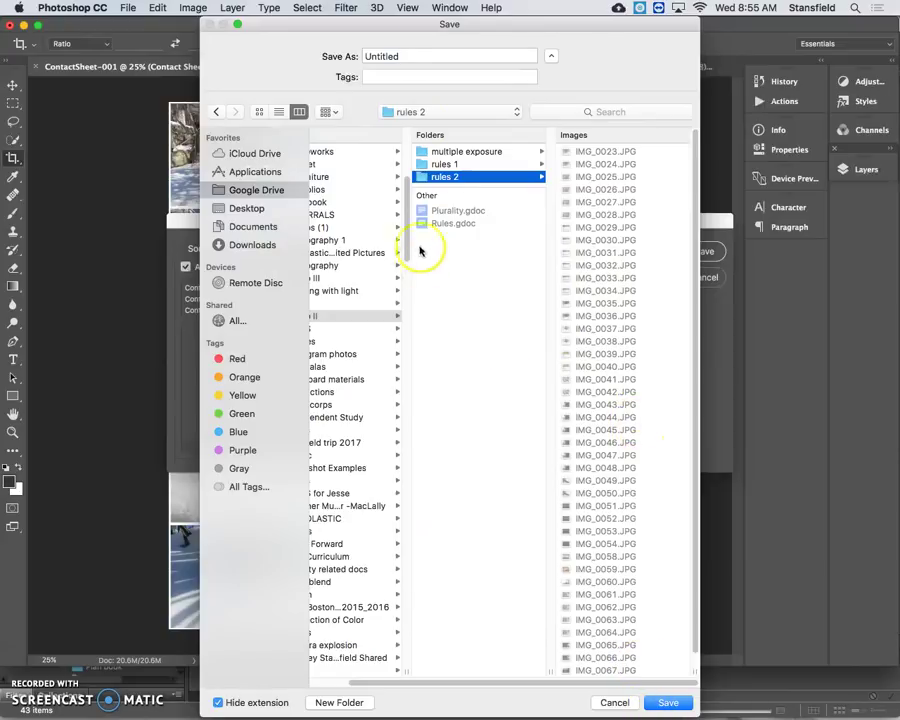
pyautogui.doubleClick(404, 56)
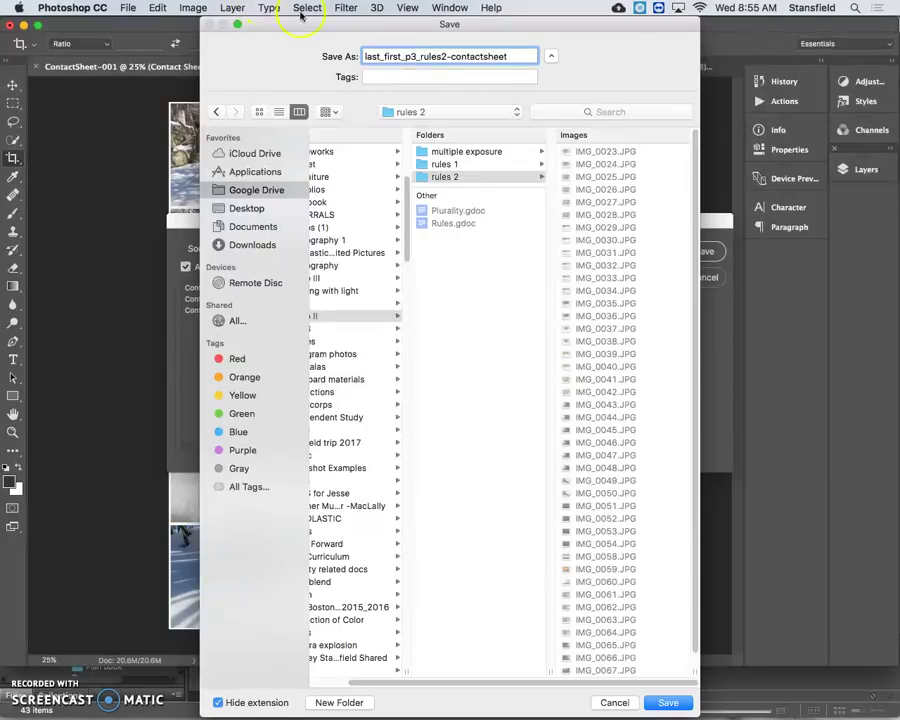
# Save the PDF to rules 2 with the [High Quality Print] Adobe PDF preset
pyautogui.click(672, 703)
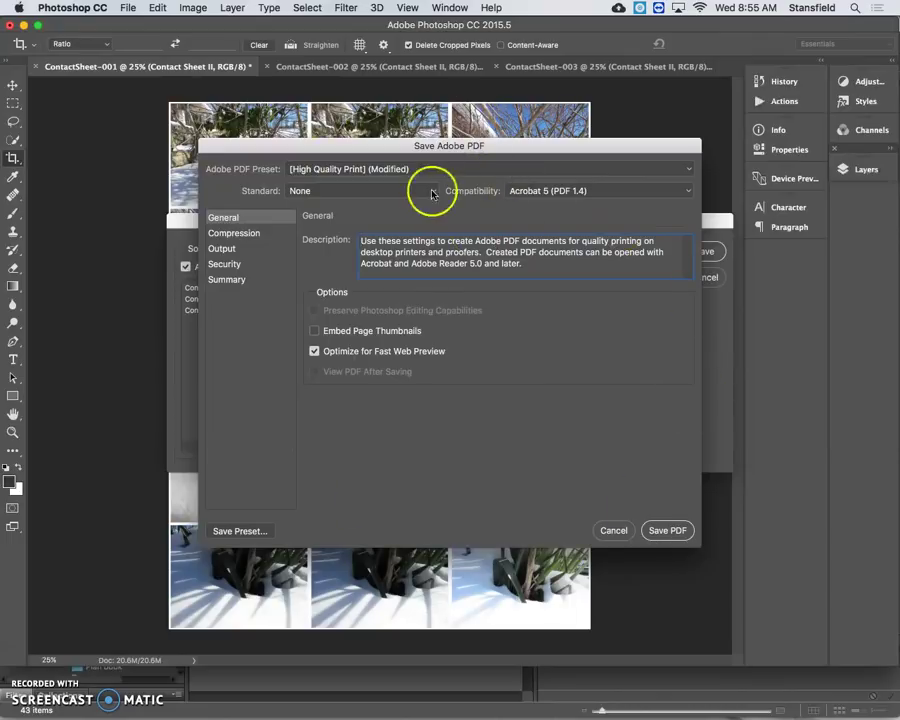
pyautogui.click(364, 168)
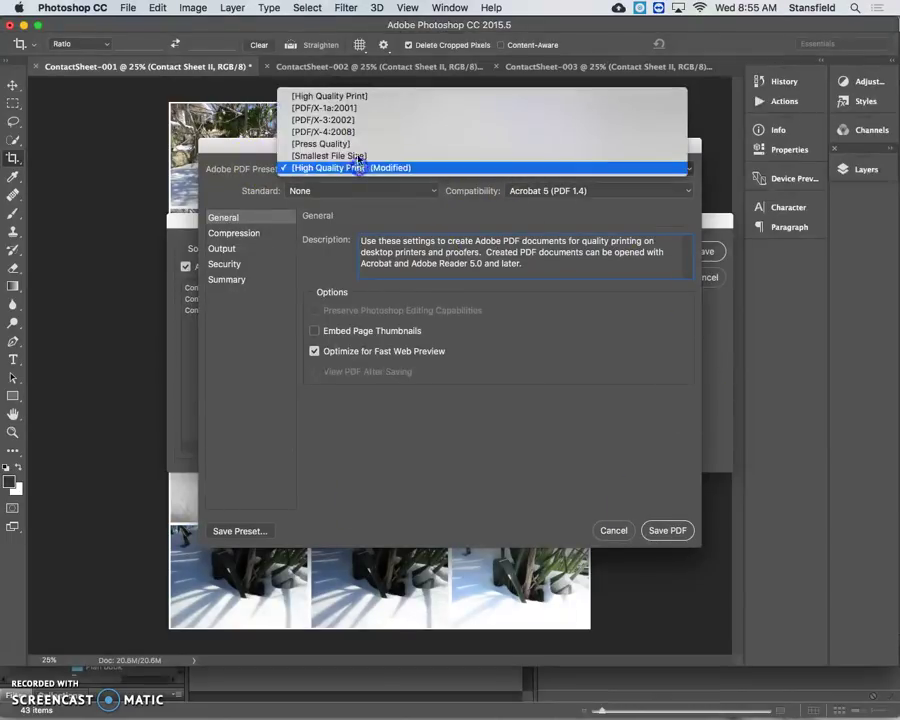
pyautogui.click(367, 96)
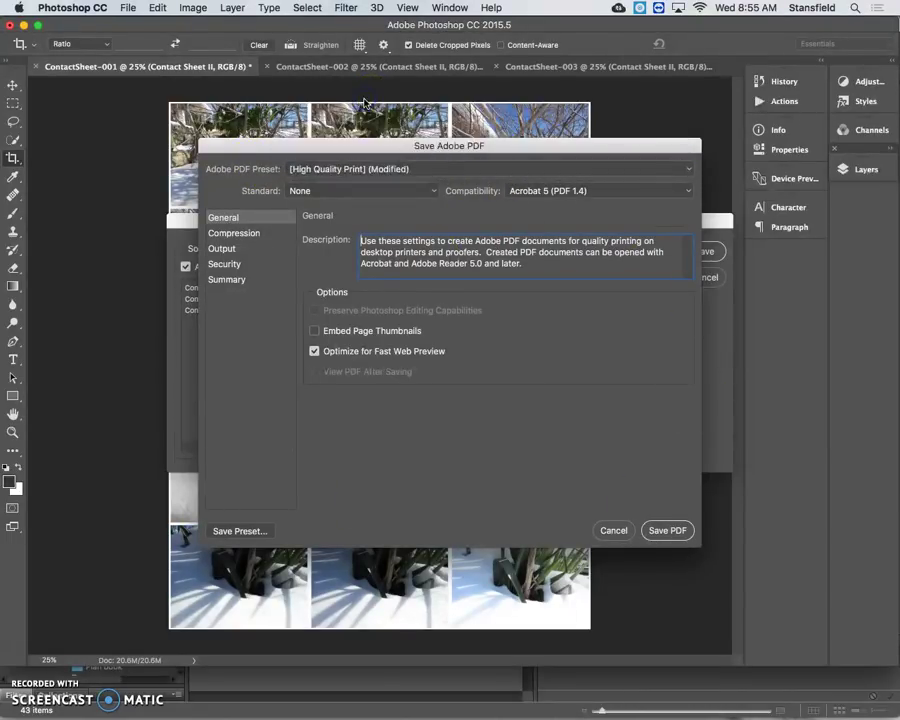
pyautogui.click(665, 531)
pyautogui.click(665, 531)
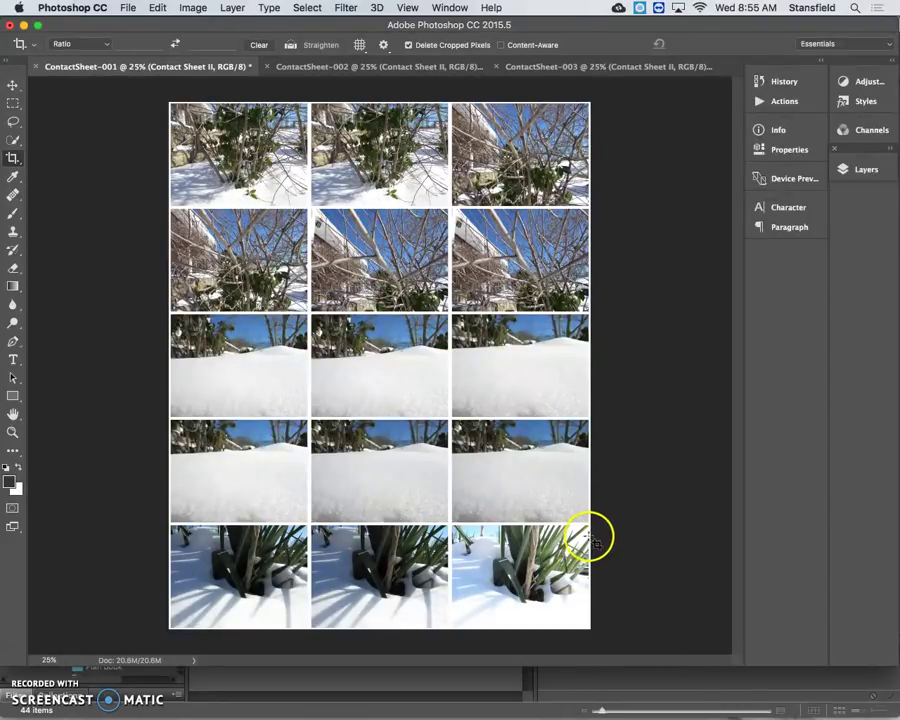
# Preview last_first_p3_rules2-contactsheet.pdf in Bridge, paging through pages 1 to 3 and back
pyautogui.moveTo(542, 705)
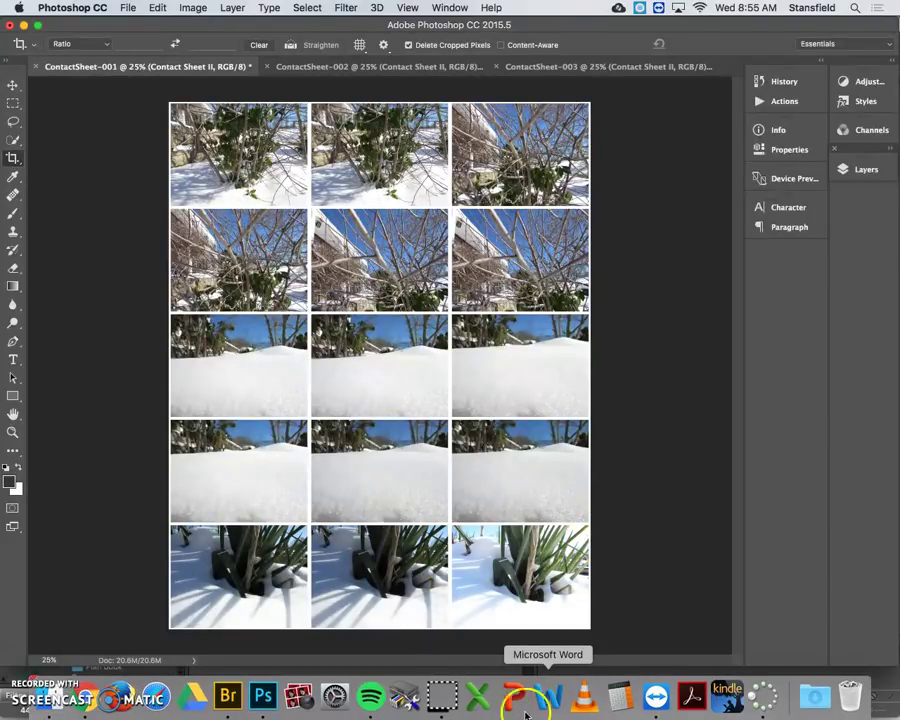
pyautogui.click(224, 700)
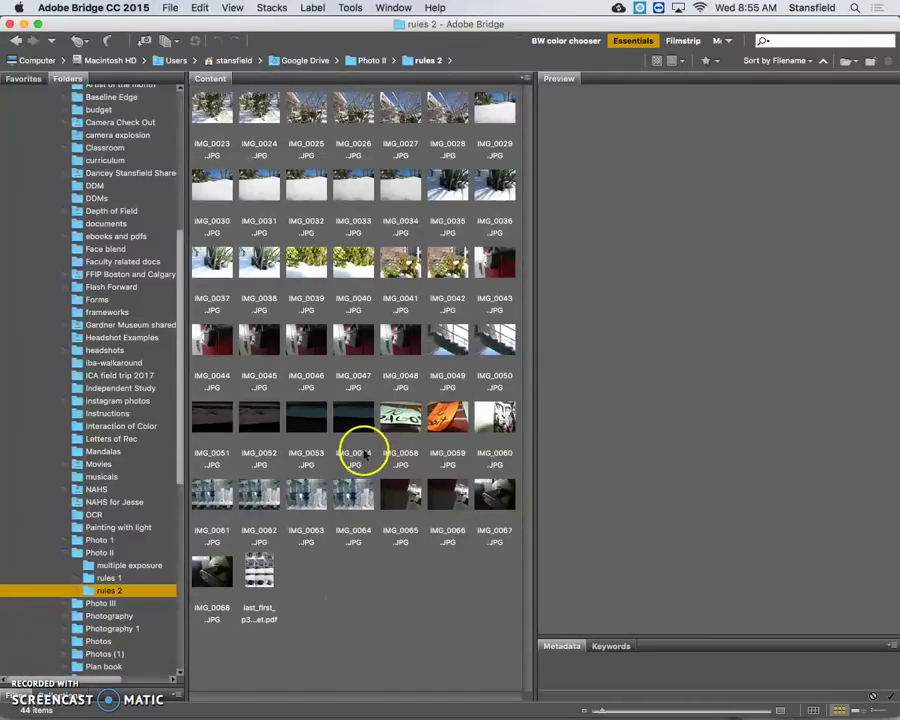
pyautogui.click(257, 557)
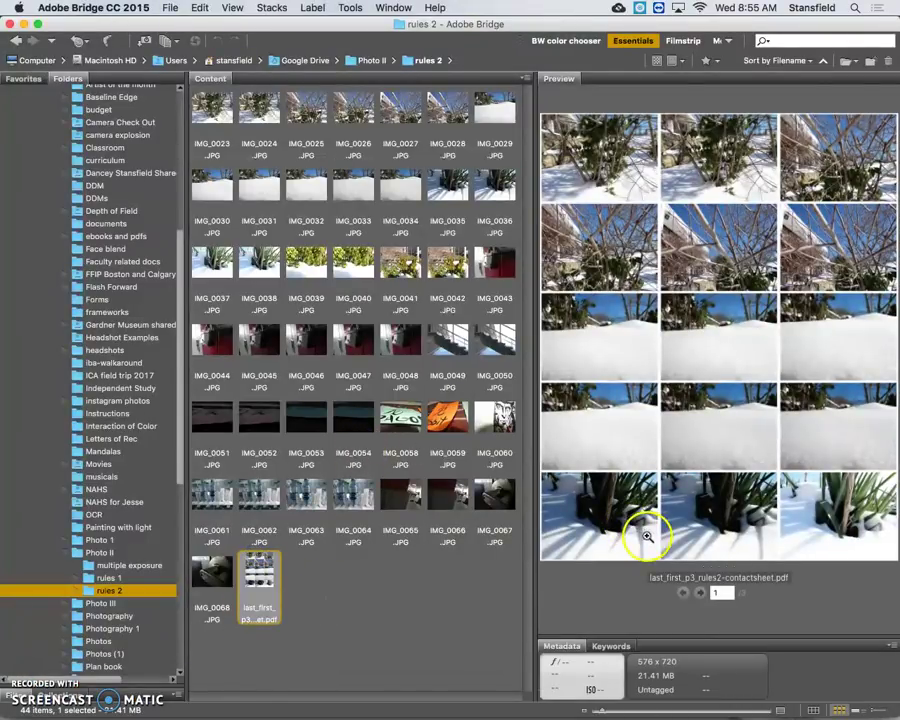
pyautogui.click(700, 594)
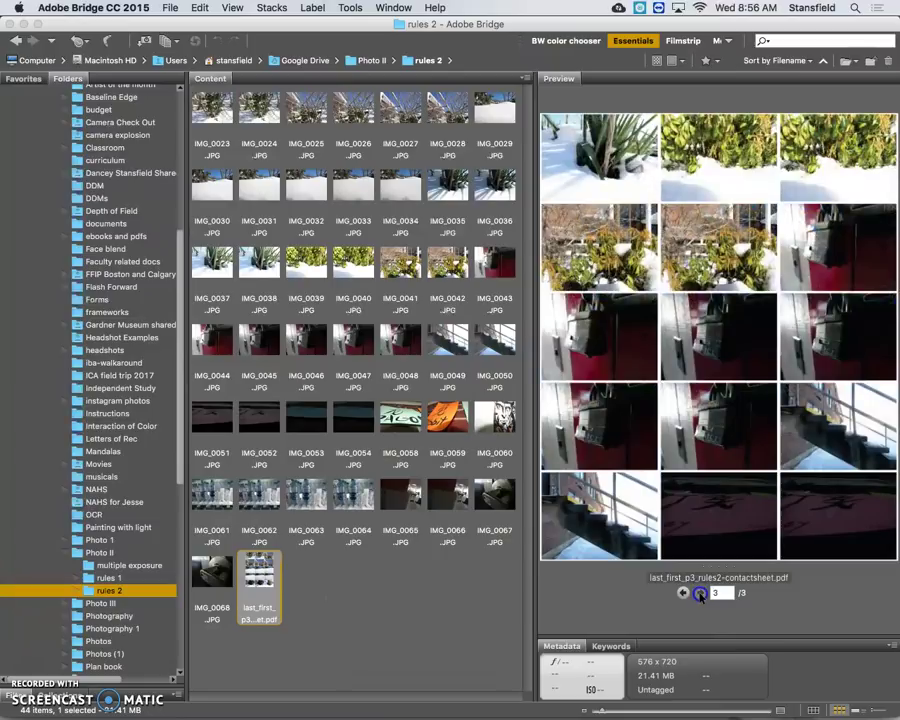
pyautogui.click(700, 594)
pyautogui.click(682, 594)
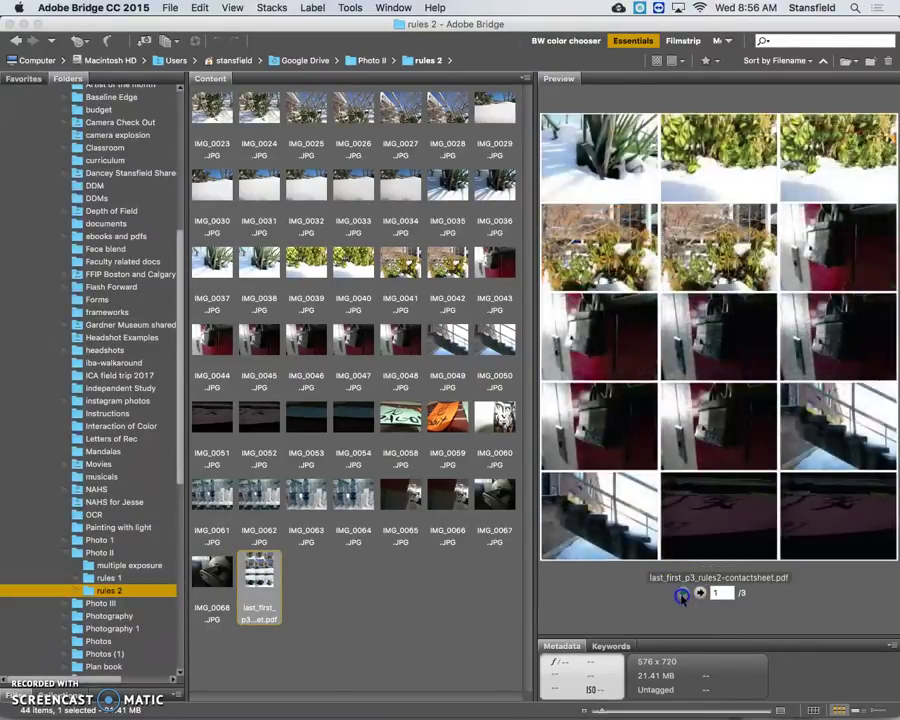
pyautogui.click(682, 594)
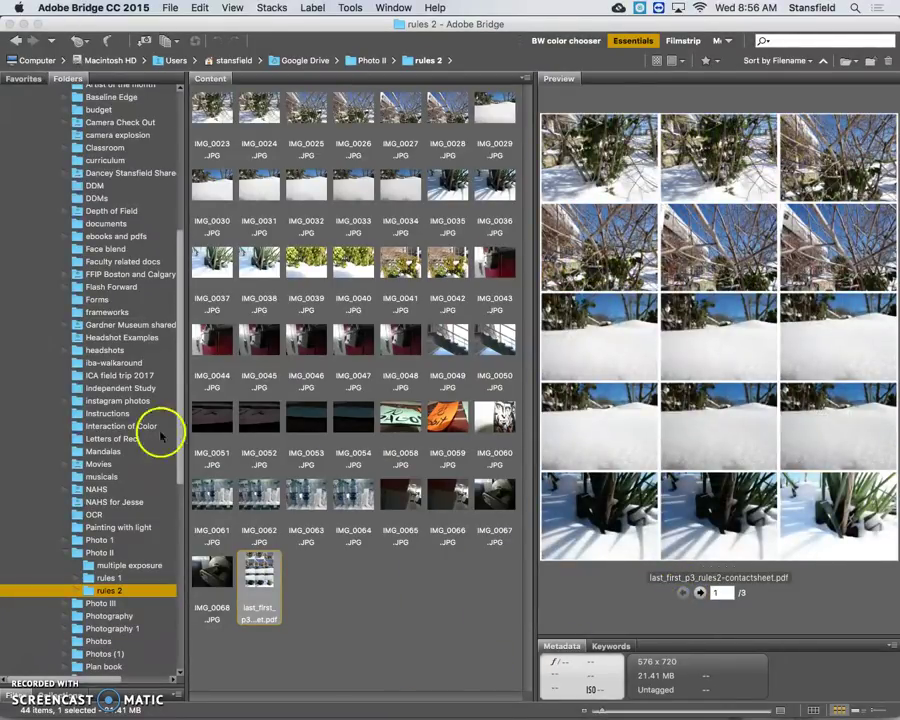